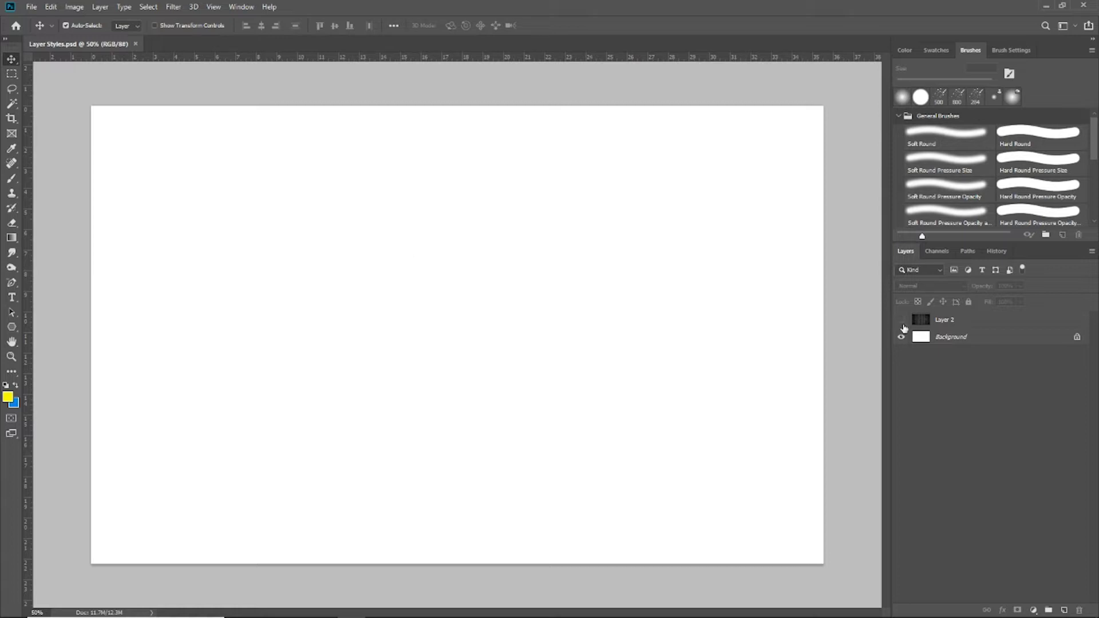
Step: Show the wood texture layer and add an empty group named 'Layer Effects' above it
{"action": "left_click", "coordinate": [902, 322]}
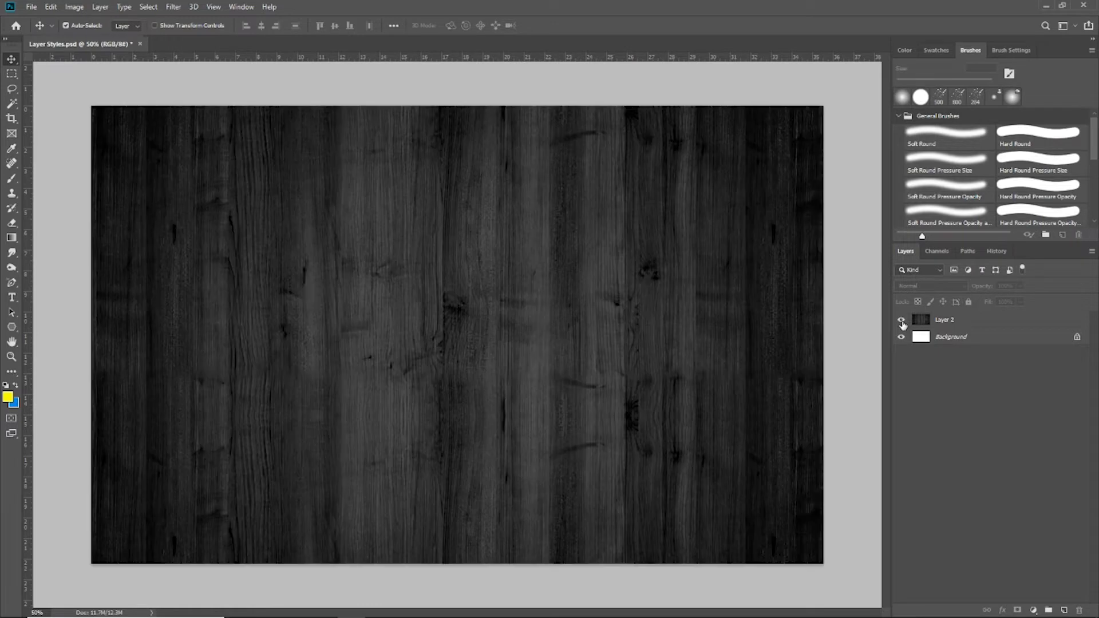
{"action": "left_click", "coordinate": [1049, 610]}
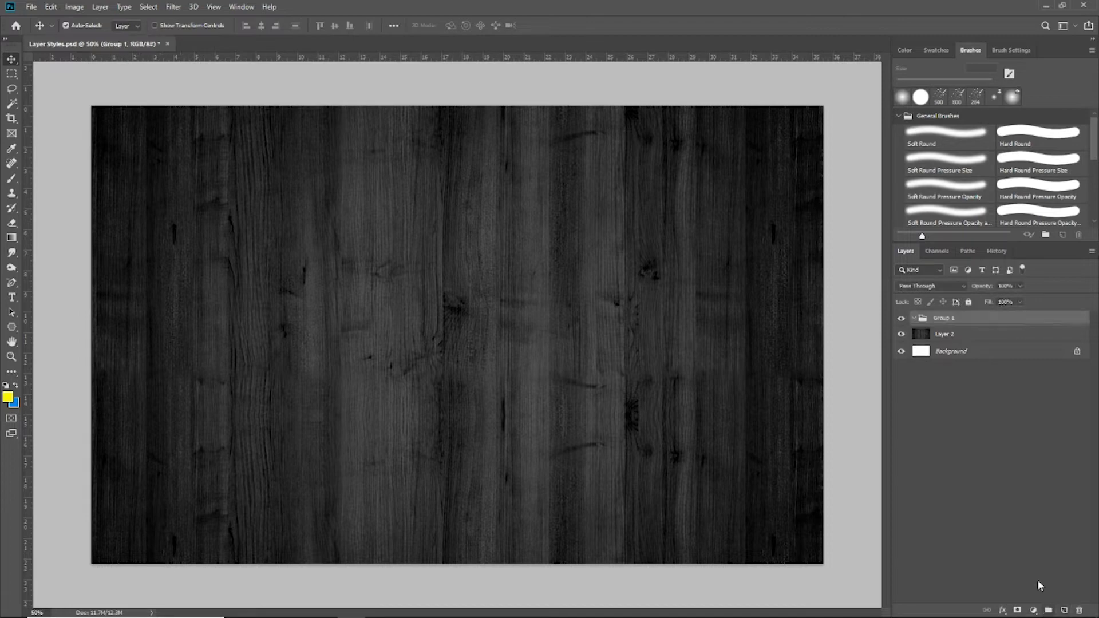
{"action": "double_click", "coordinate": [946, 319]}
{"action": "key", "text": "Return"}
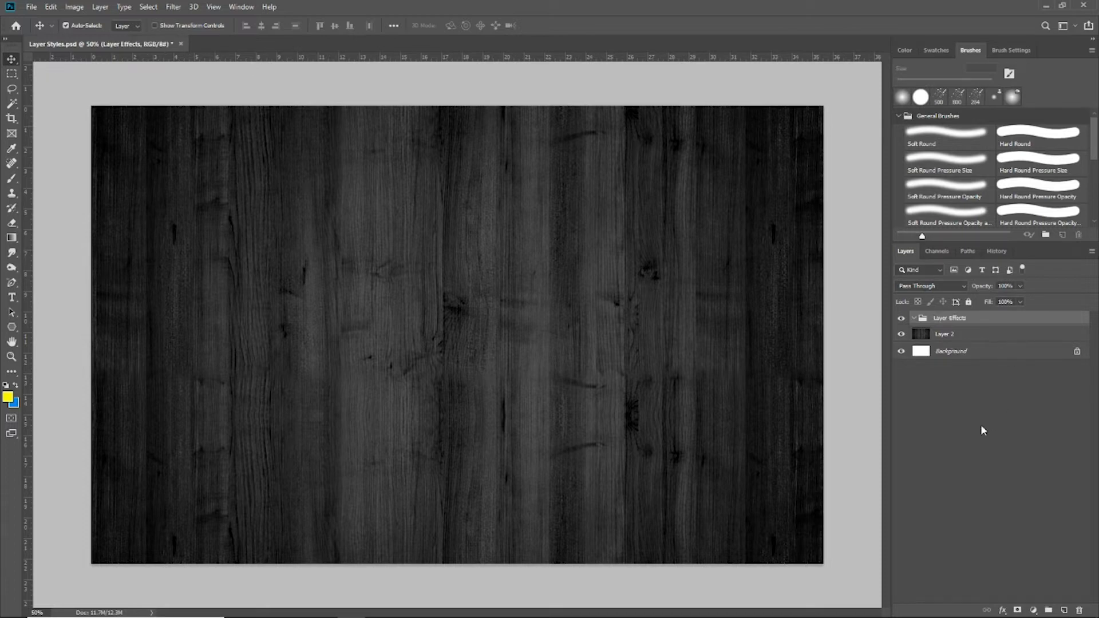
{"action": "left_click", "coordinate": [1002, 338]}
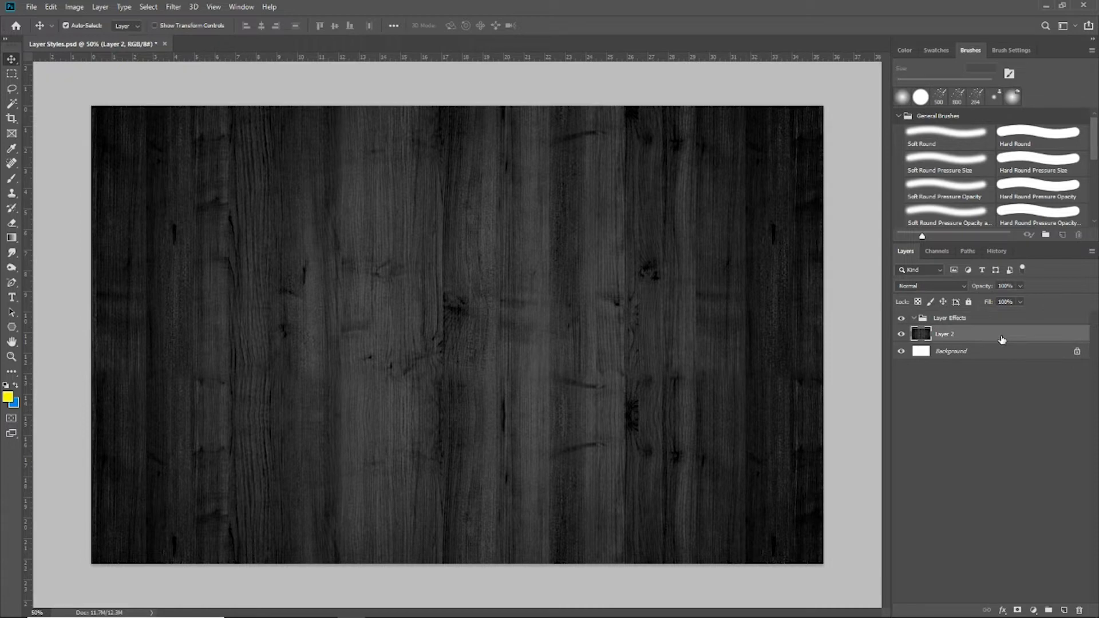
{"action": "left_click", "coordinate": [1013, 323]}
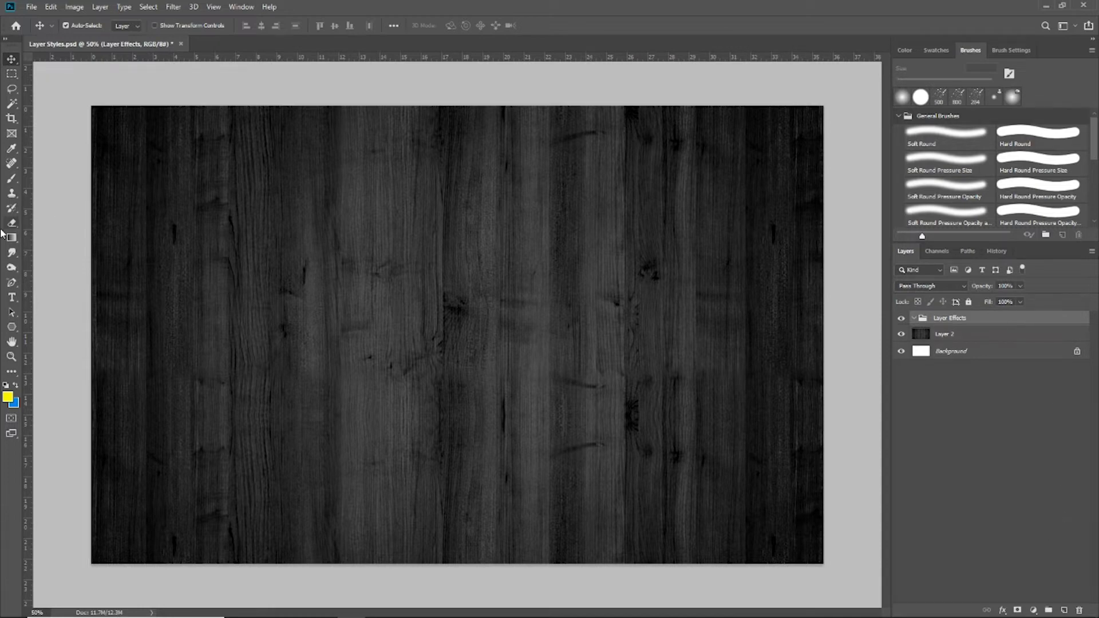
Step: Add the text 'stroke' and drag it lower and left over the wood
{"action": "left_click", "coordinate": [20, 296]}
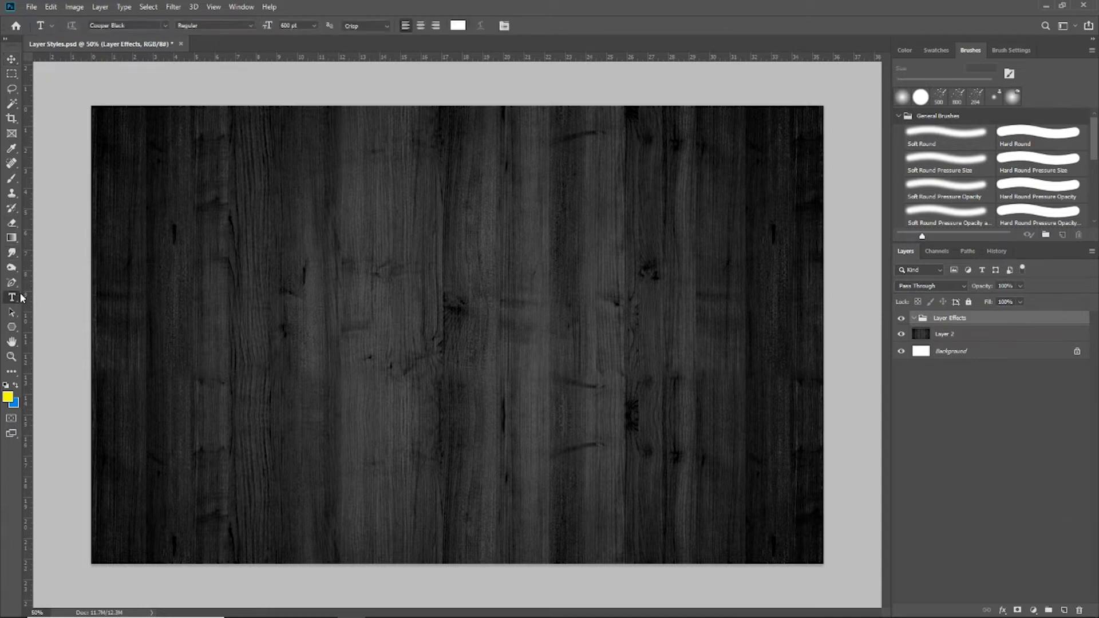
{"action": "left_click", "coordinate": [216, 347]}
{"action": "type", "text": "stroke"}
{"action": "left_click", "coordinate": [11, 59]}
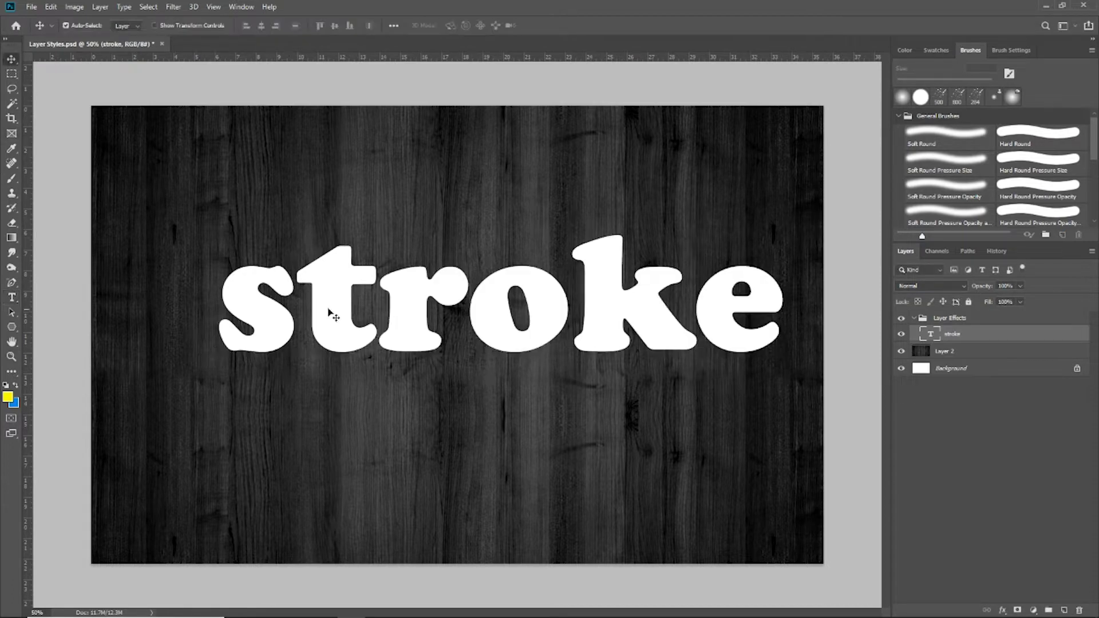
{"action": "left_click_drag", "start_coordinate": [346, 298], "coordinate": [295, 317]}
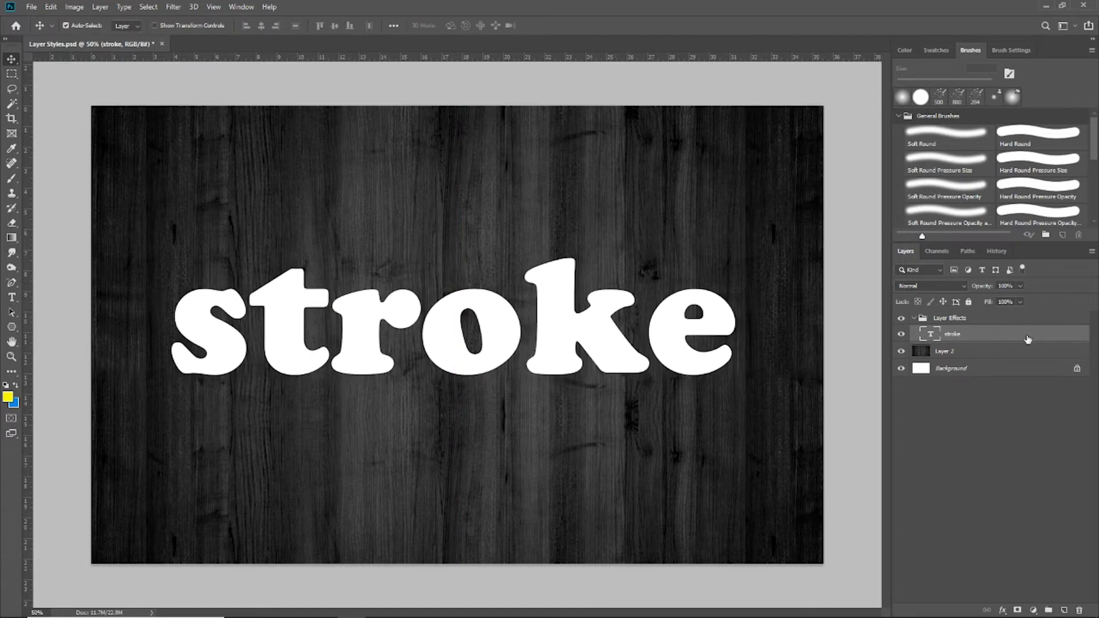
Step: Open and cancel the text layer's style settings, then reselect the Layer Effects group
{"action": "double_click", "coordinate": [975, 330]}
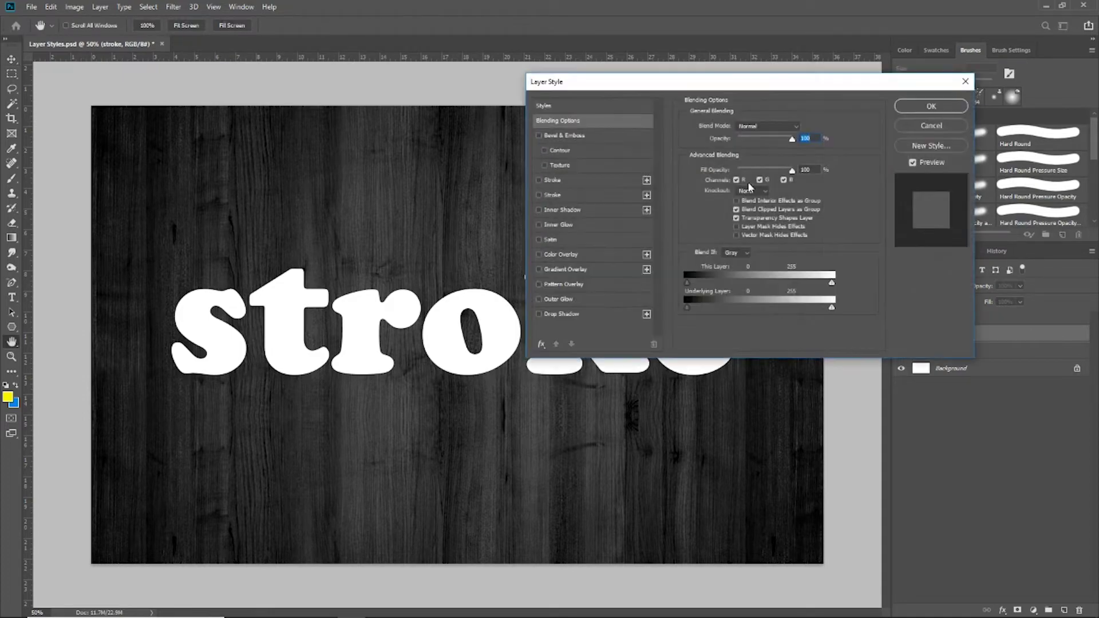
{"action": "left_click", "coordinate": [938, 127]}
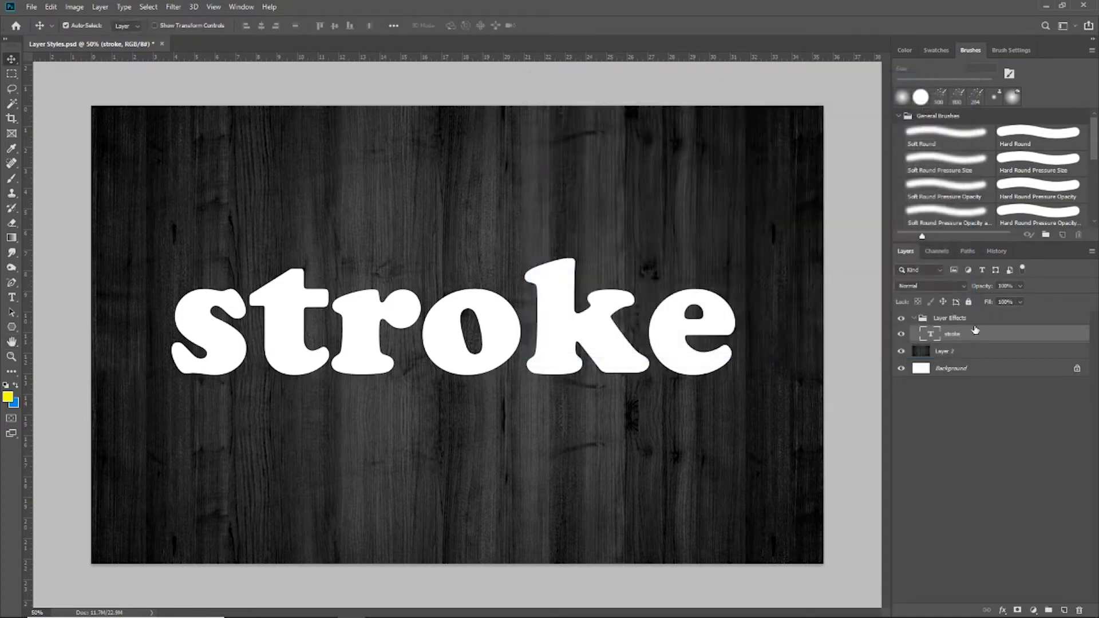
{"action": "left_click", "coordinate": [1017, 319]}
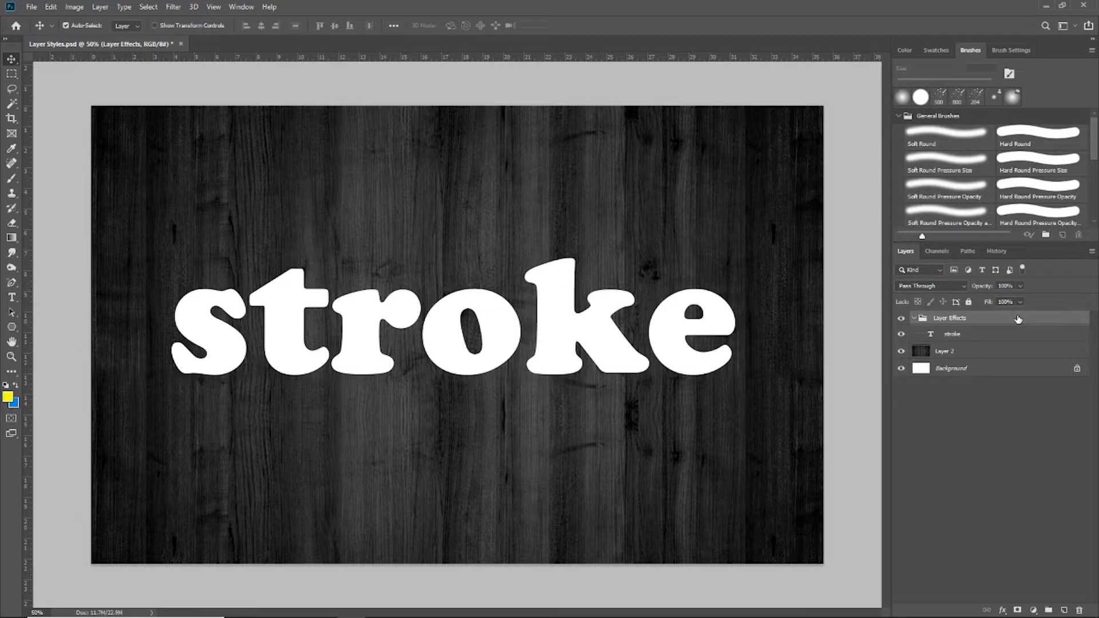
Step: Open Layer Style for the Layer Effects group, viewing the effects list without adding anything
{"action": "double_click", "coordinate": [1018, 319]}
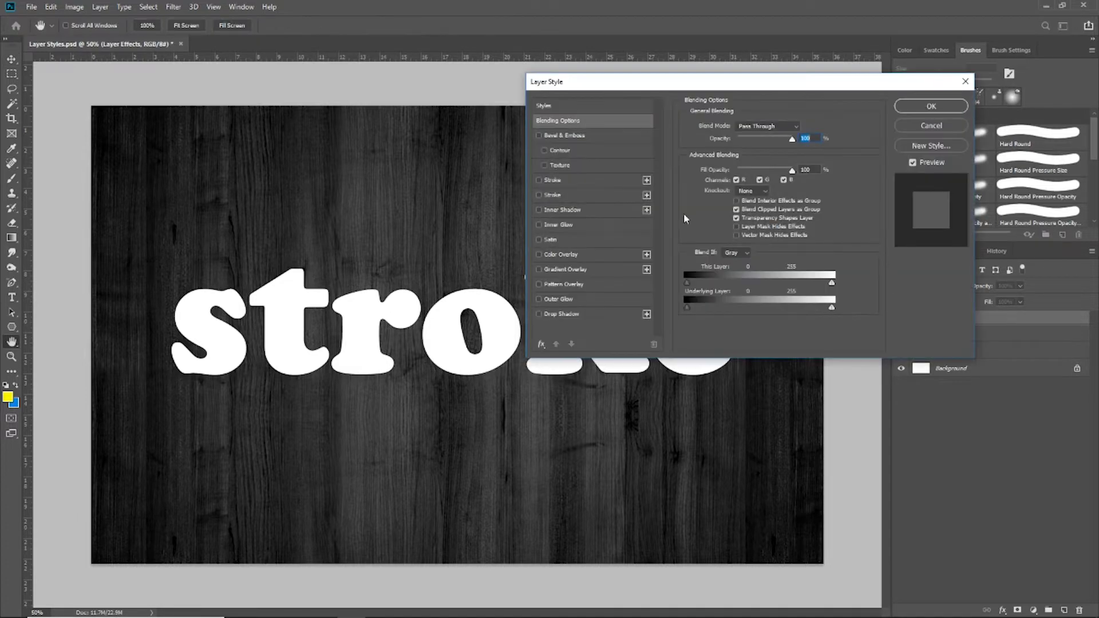
{"action": "left_click", "coordinate": [541, 345]}
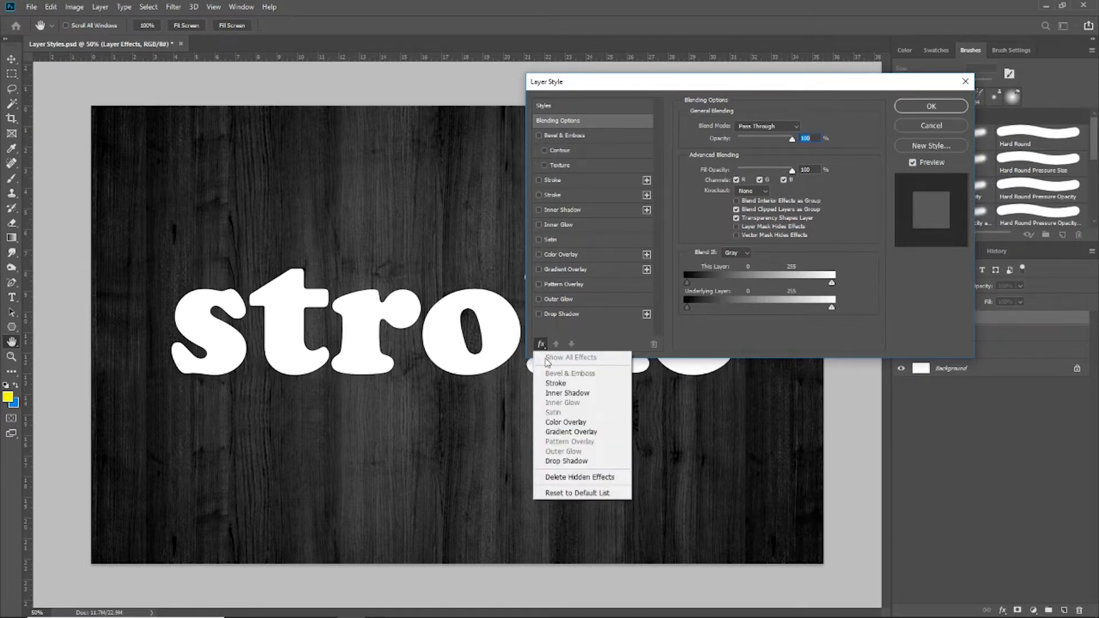
{"action": "left_click", "coordinate": [584, 236]}
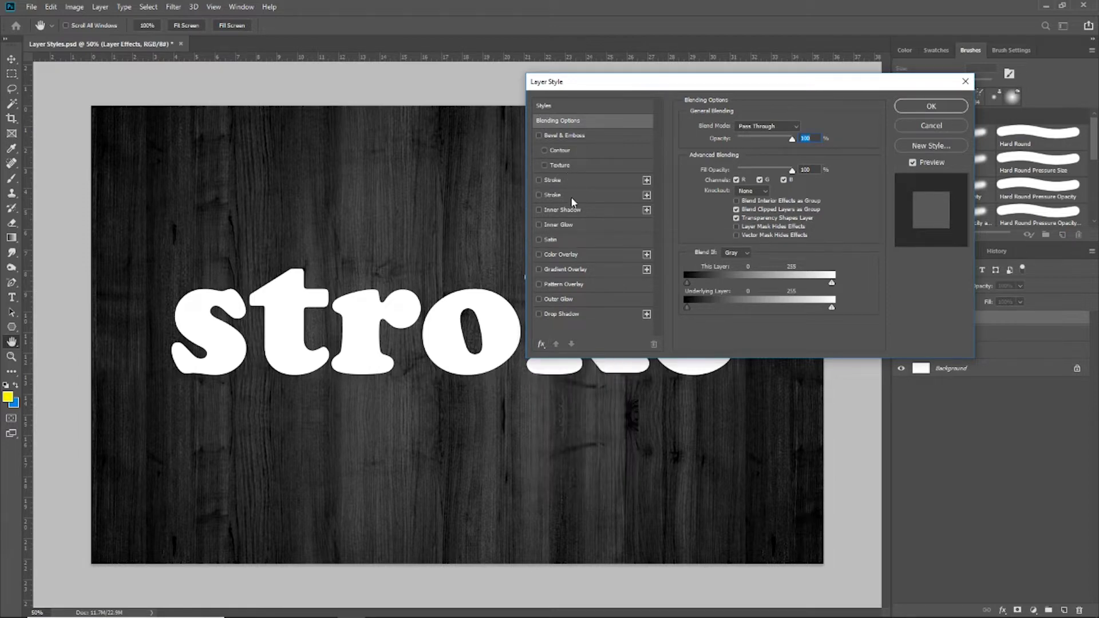
Step: Add a Stroke effect to the group, keeping its colour black
{"action": "left_click", "coordinate": [597, 184]}
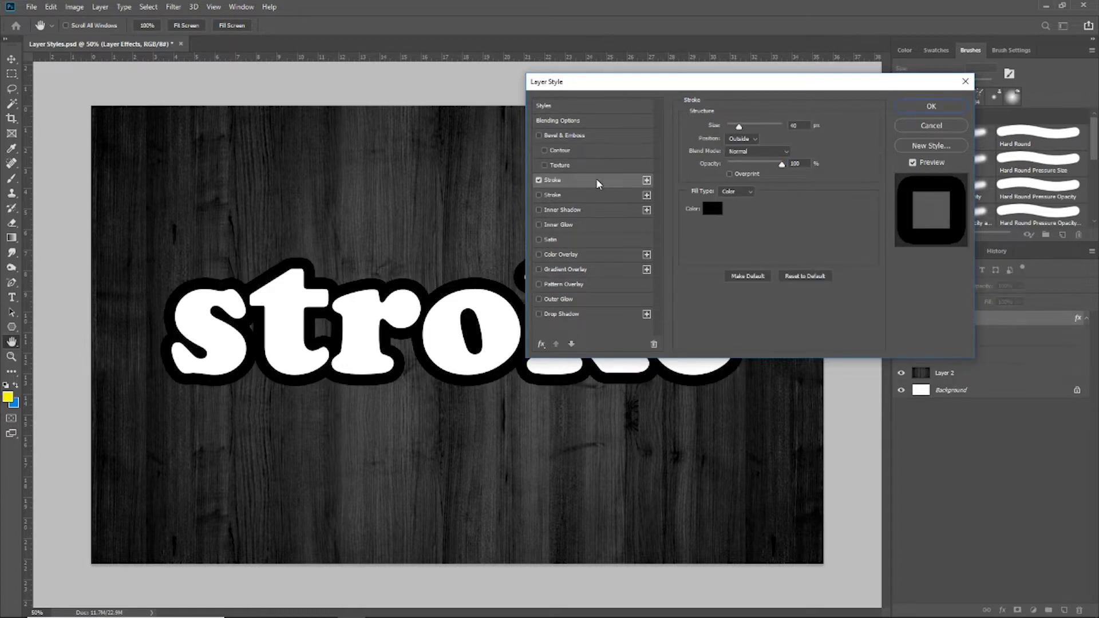
{"action": "left_click", "coordinate": [713, 208]}
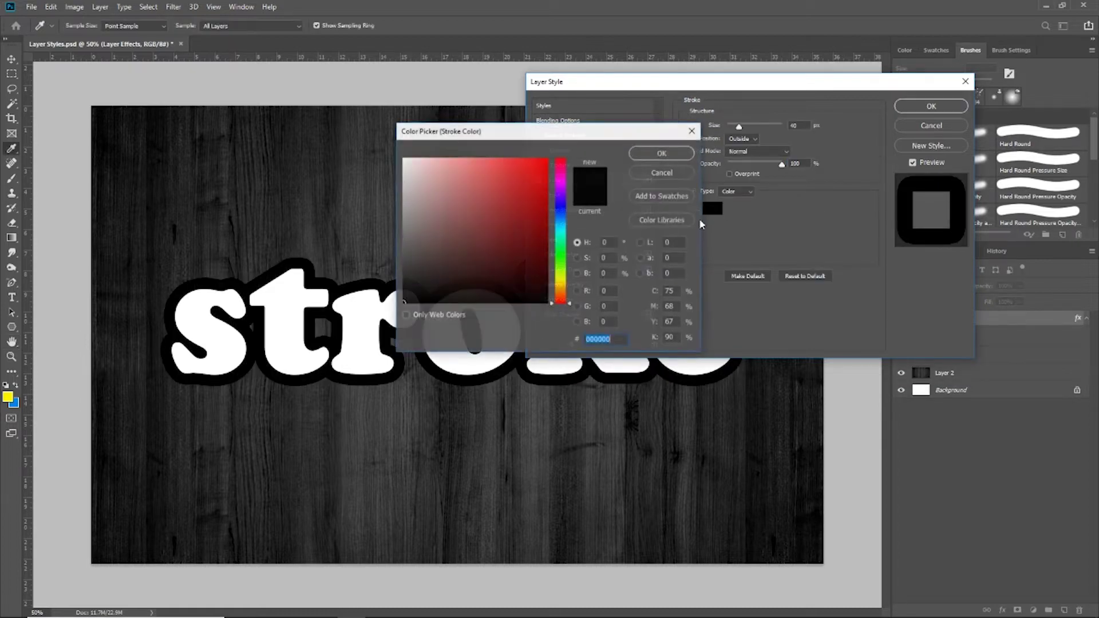
{"action": "left_click", "coordinate": [545, 159]}
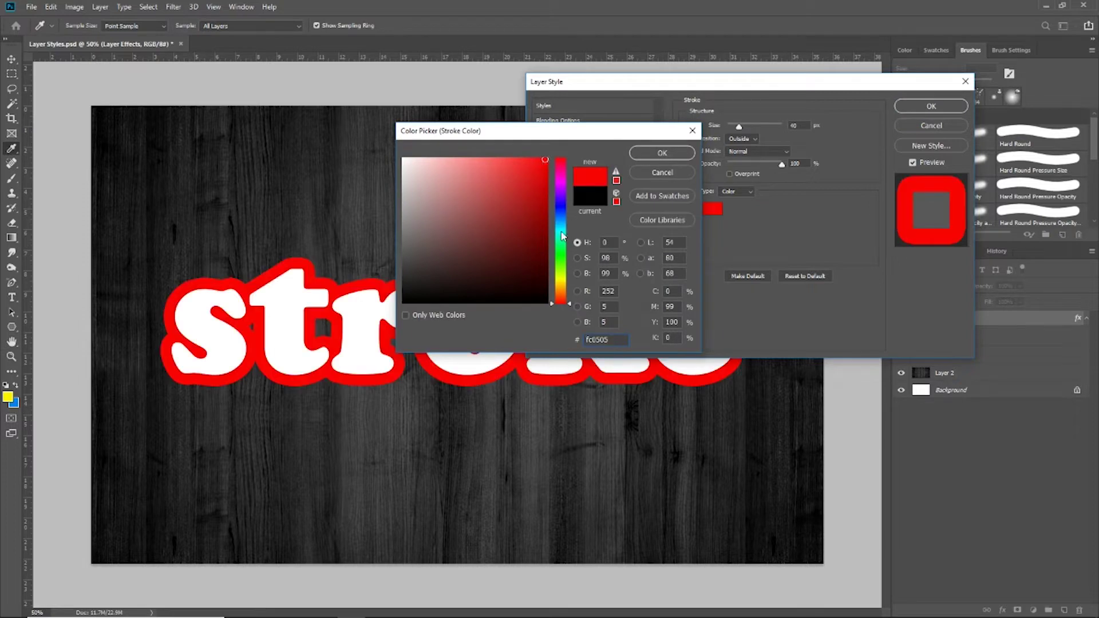
{"action": "left_click_drag", "start_coordinate": [561, 199], "coordinate": [563, 172]}
{"action": "left_click", "coordinate": [588, 198]}
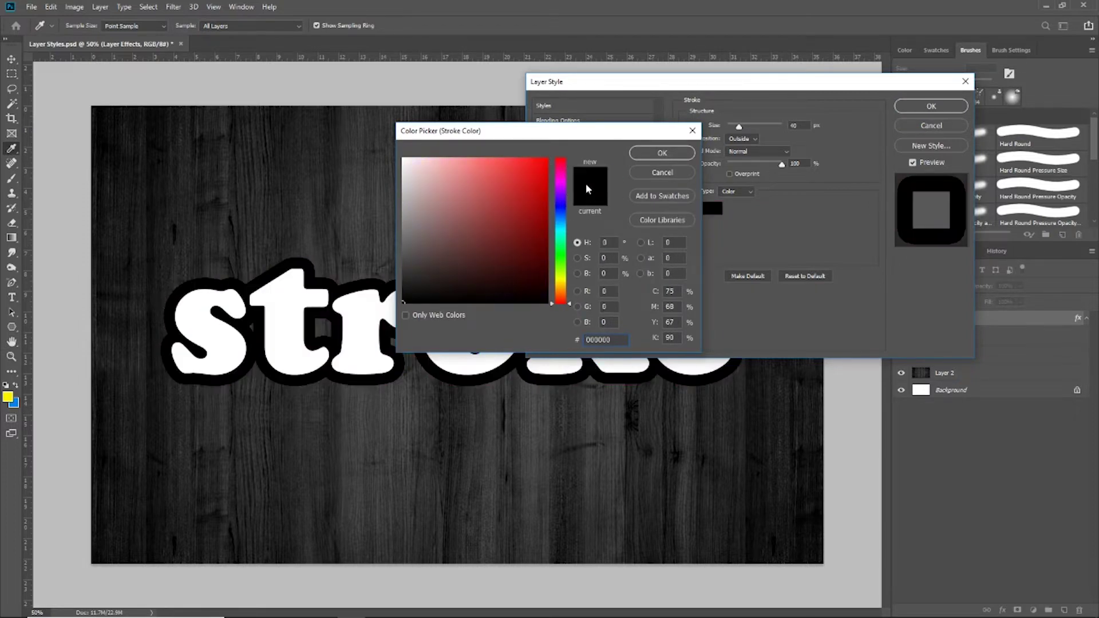
{"action": "left_click", "coordinate": [662, 155]}
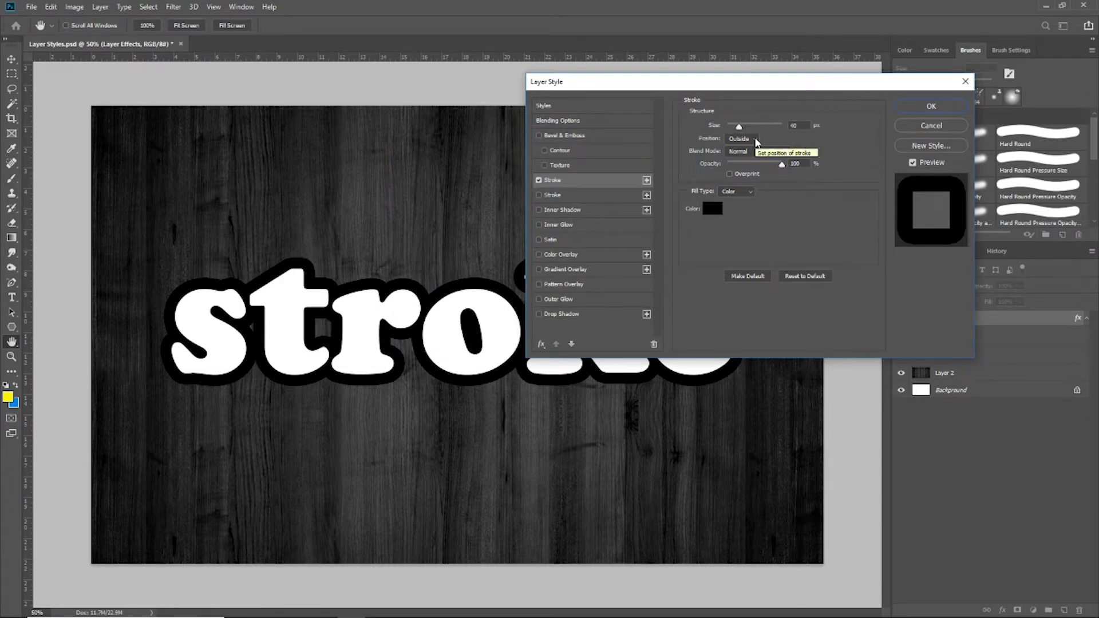
Step: Set the black stroke's Position to Outside and its Size to 40 px
{"action": "left_click", "coordinate": [756, 141]}
{"action": "left_click", "coordinate": [742, 170]}
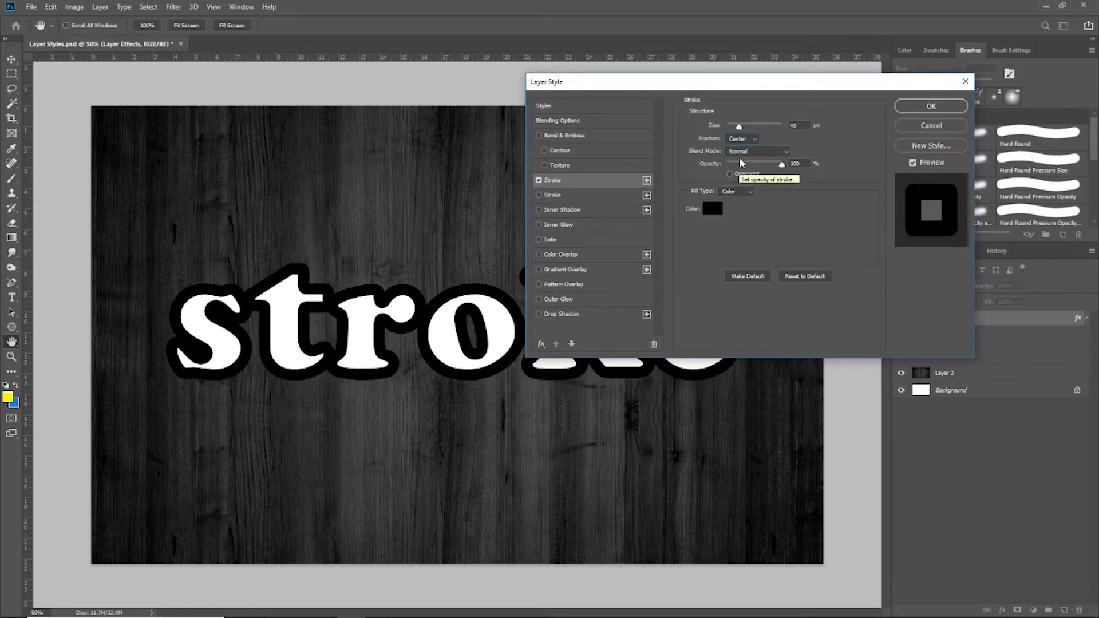
{"action": "left_click", "coordinate": [751, 138]}
{"action": "left_click", "coordinate": [742, 157]}
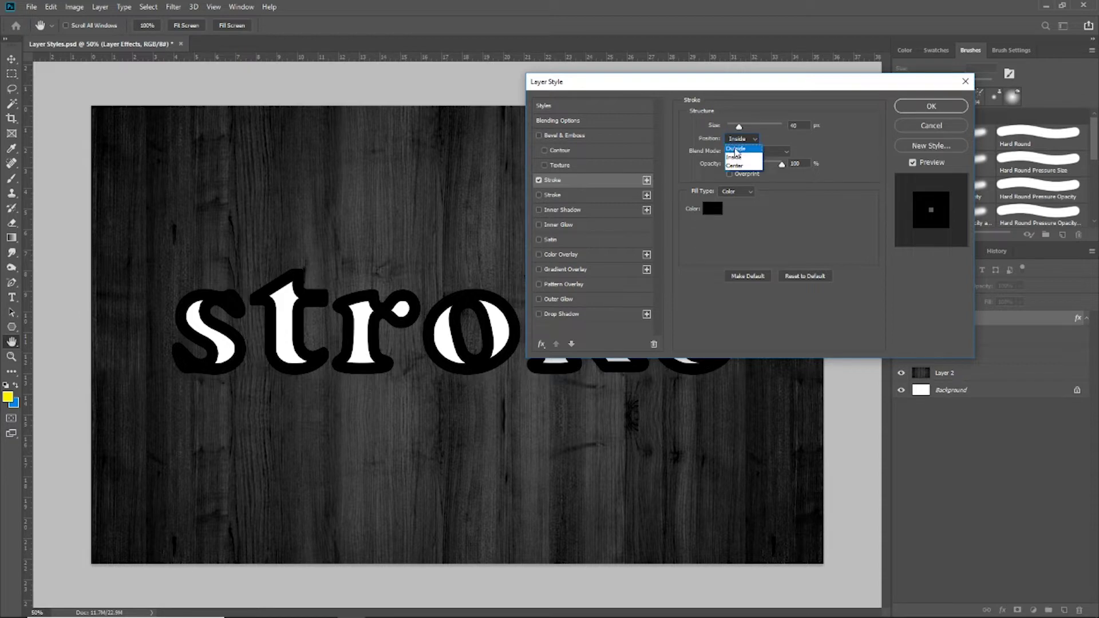
{"action": "left_click", "coordinate": [735, 149]}
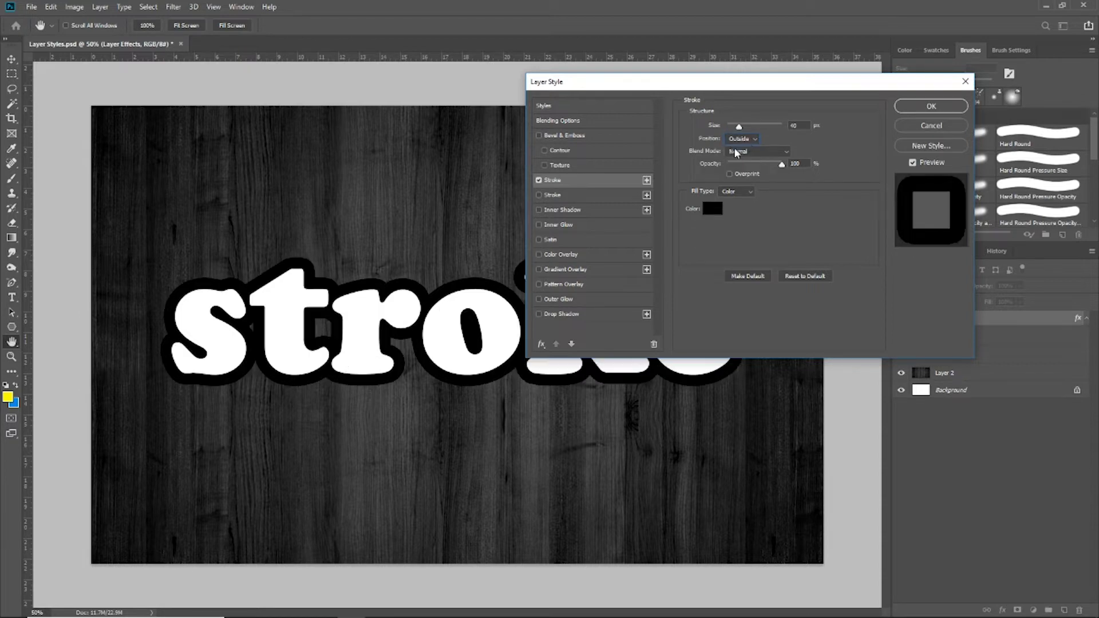
{"action": "double_click", "coordinate": [793, 125]}
{"action": "key", "text": "shift+Up"}
{"action": "key", "text": "shift+Up"}
{"action": "key", "text": "shift+Down"}
{"action": "key", "text": "shift+Down"}
{"action": "key", "text": "shift+Down"}
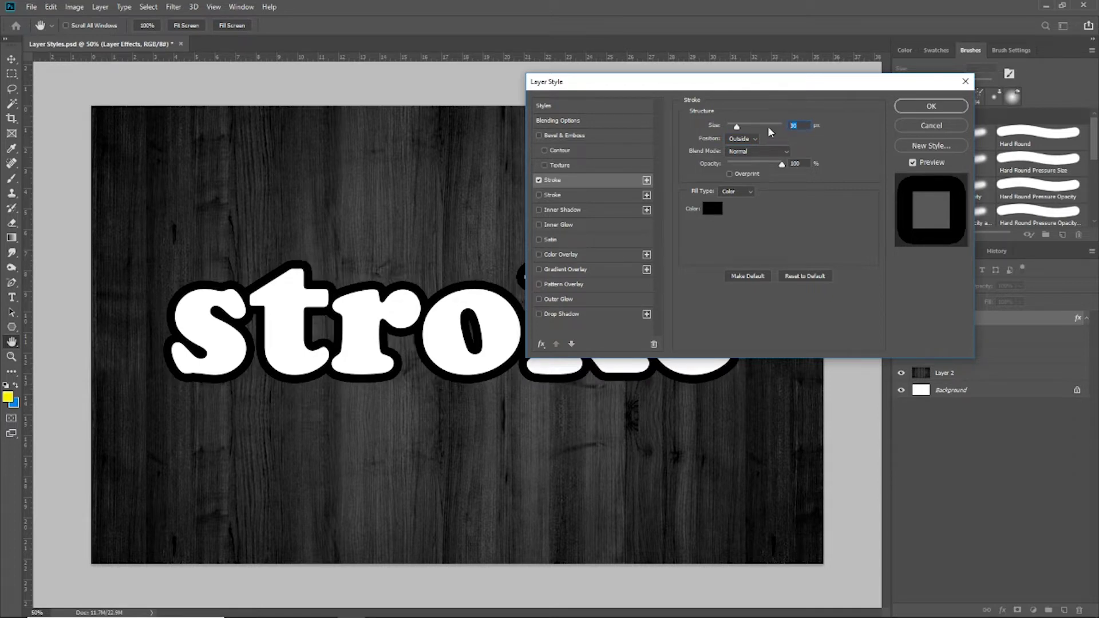
{"action": "key", "text": "shift+Up"}
{"action": "key", "text": "shift+Up"}
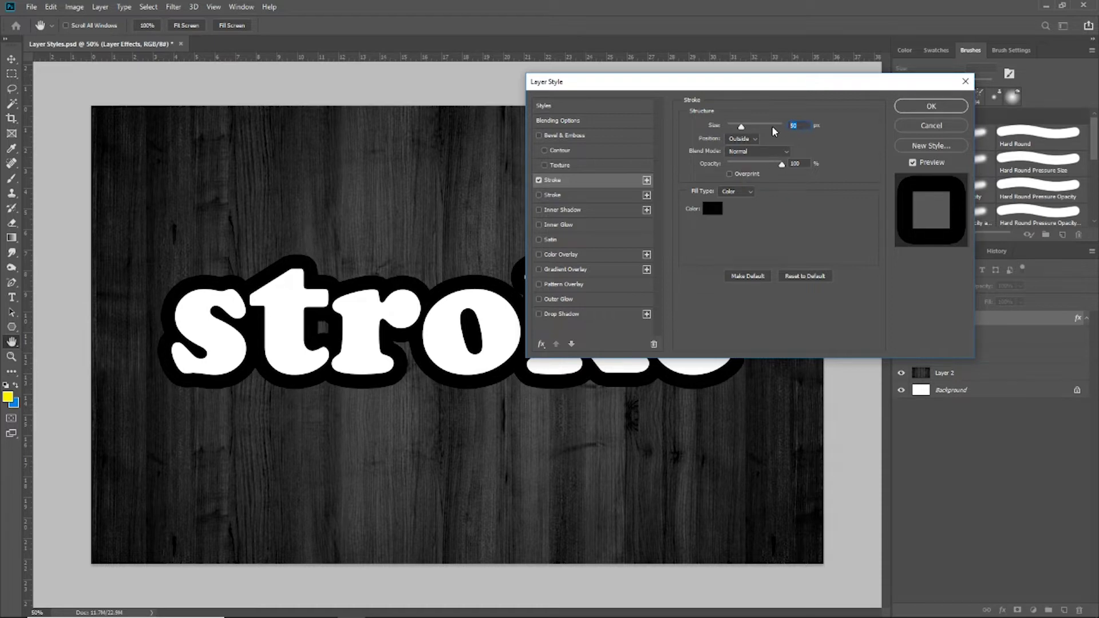
{"action": "key", "text": "shift+Down"}
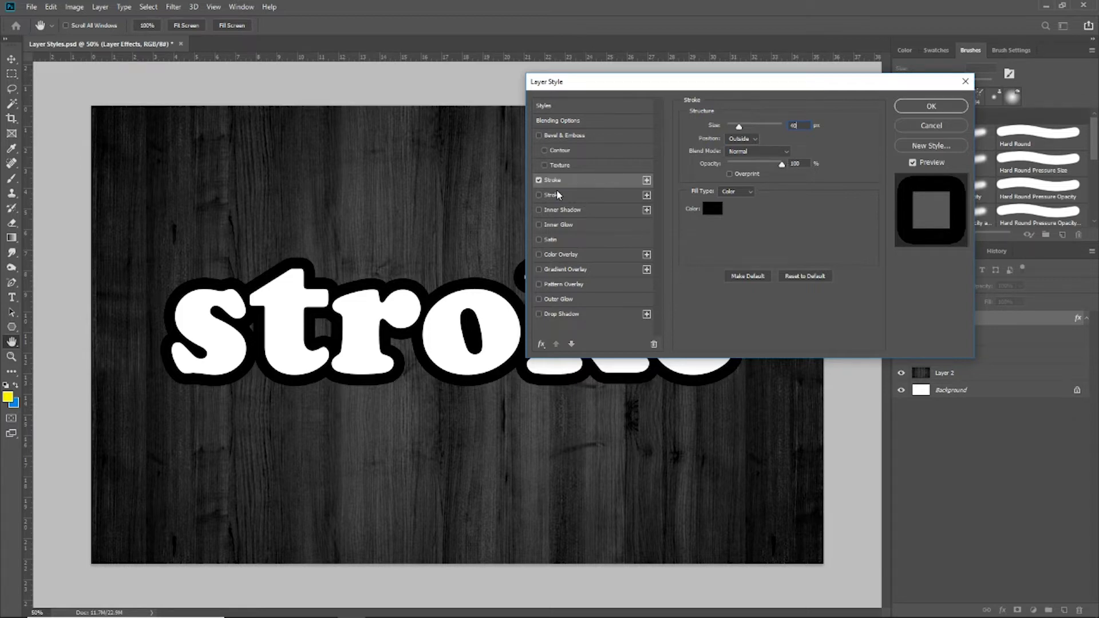
Step: Enable the second Stroke as a 55 px yellow outline, with the black stroke still on
{"action": "left_click", "coordinate": [595, 196]}
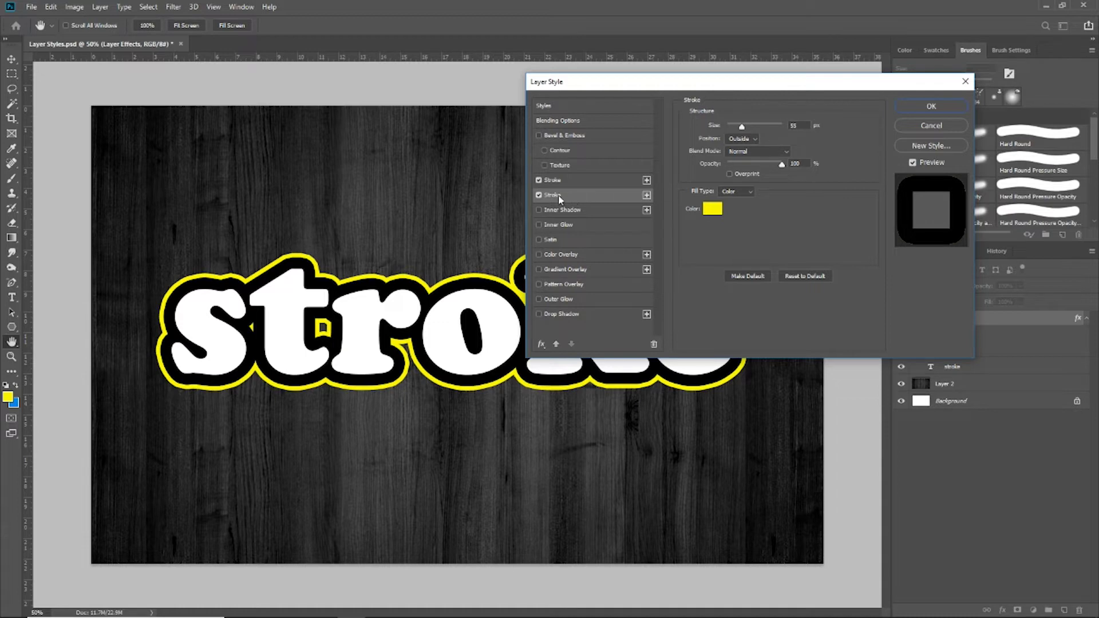
{"action": "left_click", "coordinate": [539, 181]}
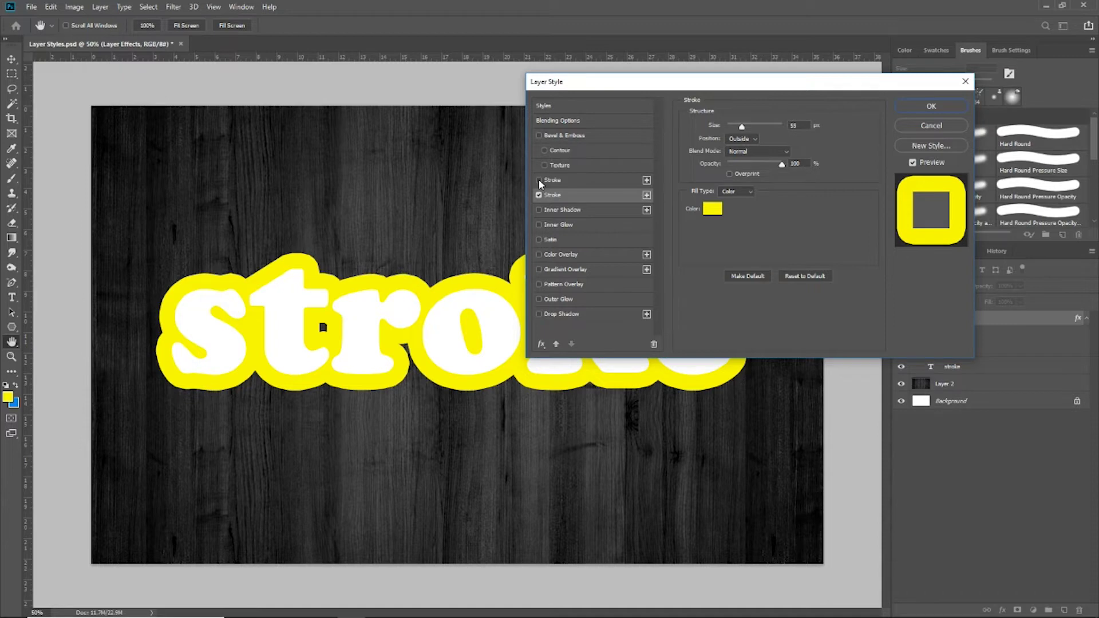
{"action": "left_click", "coordinate": [573, 179]}
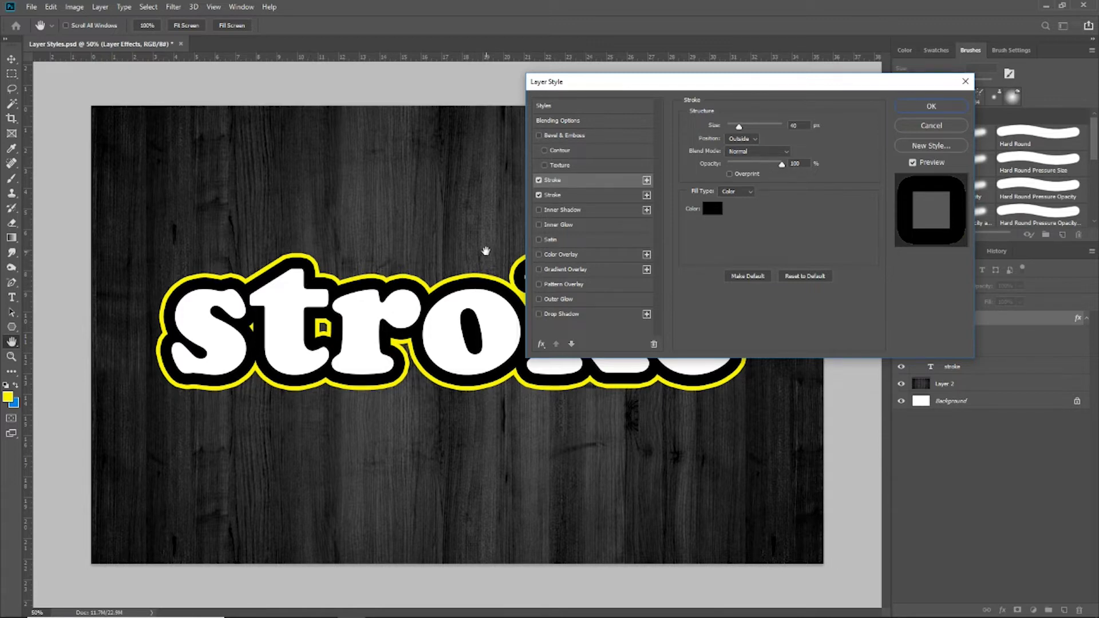
{"action": "left_click", "coordinate": [579, 196]}
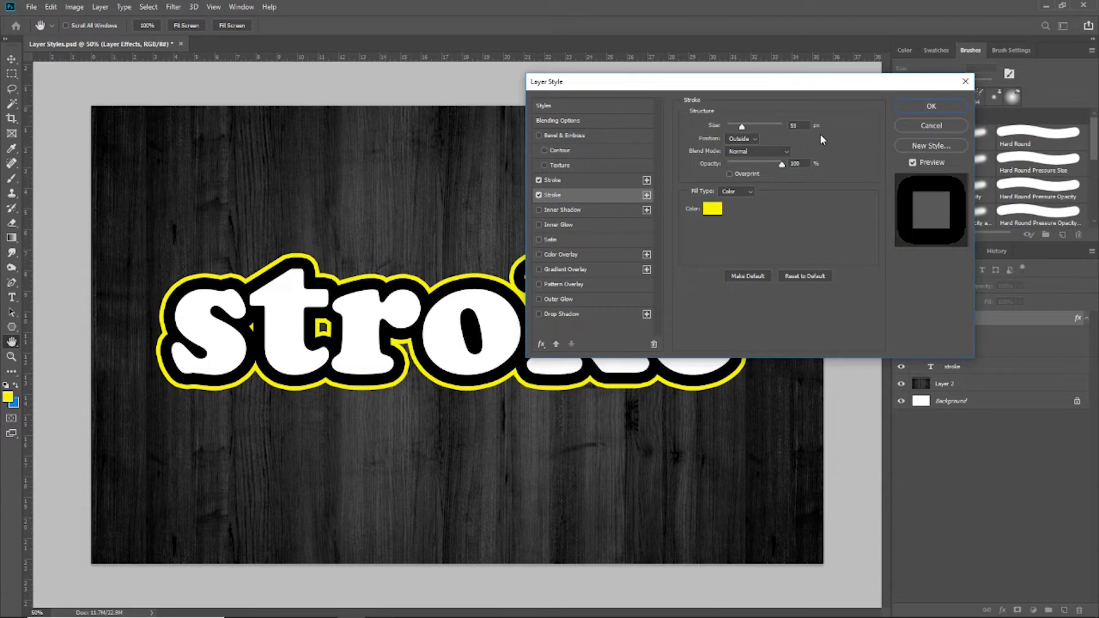
Step: Apply a green Color Overlay at Normal, 100%, with the dialog moved aside to see the text
{"action": "mouse_move", "coordinate": [617, 89]}
{"action": "left_mouse_down"}
{"action": "mouse_move", "coordinate": [642, 87]}
{"action": "mouse_move", "coordinate": [686, 42]}
{"action": "mouse_move", "coordinate": [726, 30]}
{"action": "left_mouse_up"}
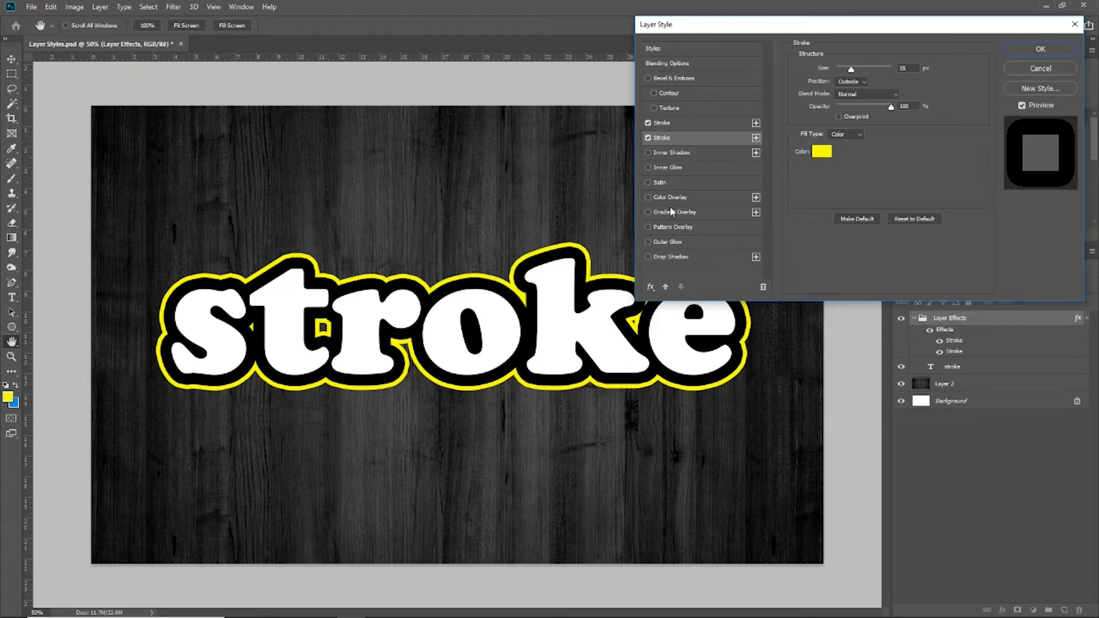
{"action": "left_click", "coordinate": [703, 197]}
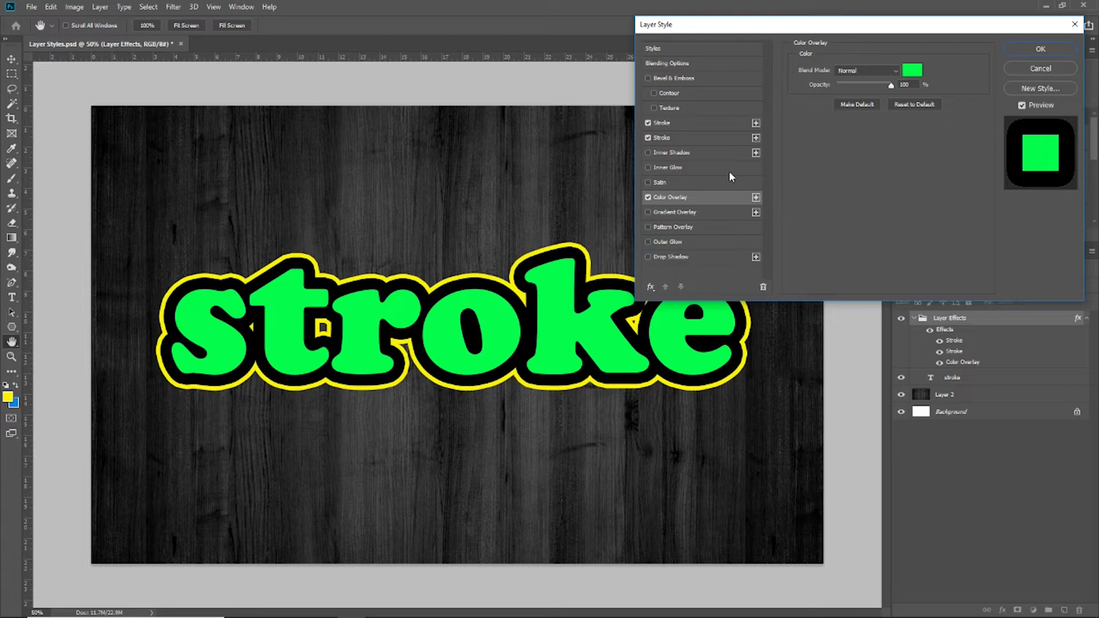
{"action": "mouse_move", "coordinate": [743, 24]}
{"action": "left_mouse_down"}
{"action": "mouse_move", "coordinate": [689, 72]}
{"action": "mouse_move", "coordinate": [709, 88]}
{"action": "mouse_move", "coordinate": [725, 23]}
{"action": "left_mouse_up"}
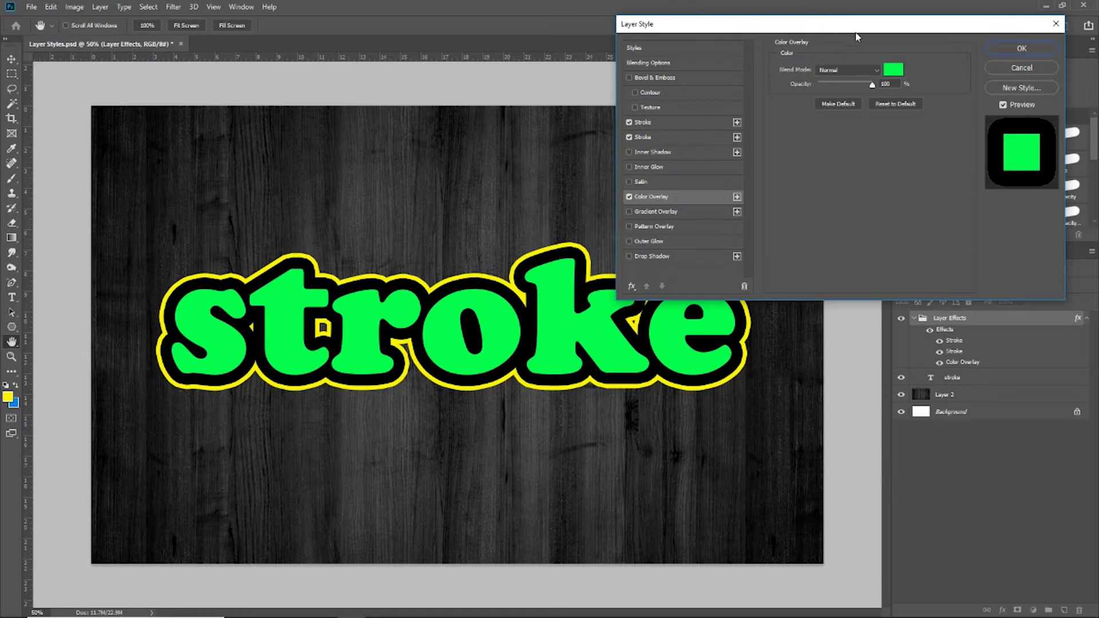
{"action": "mouse_move", "coordinate": [850, 25]}
{"action": "left_mouse_down"}
{"action": "mouse_move", "coordinate": [896, 48]}
{"action": "mouse_move", "coordinate": [862, 25]}
{"action": "left_mouse_up"}
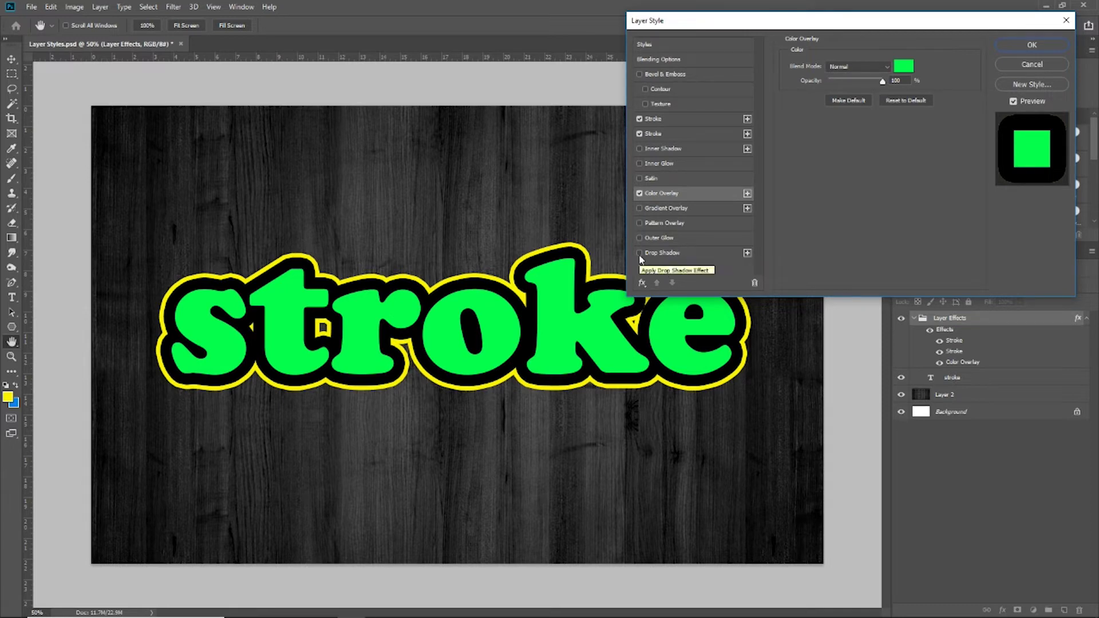
Step: Add a Multiply Drop Shadow with a 100° angle and 60% opacity
{"action": "left_click", "coordinate": [709, 253]}
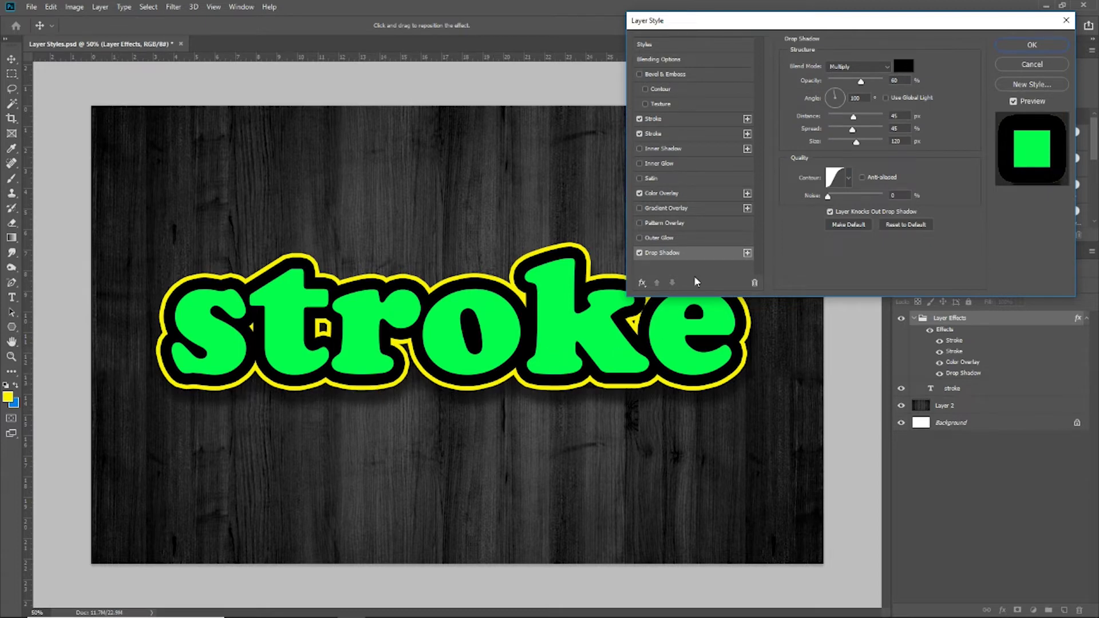
{"action": "left_click_drag", "start_coordinate": [678, 25], "coordinate": [820, 26]}
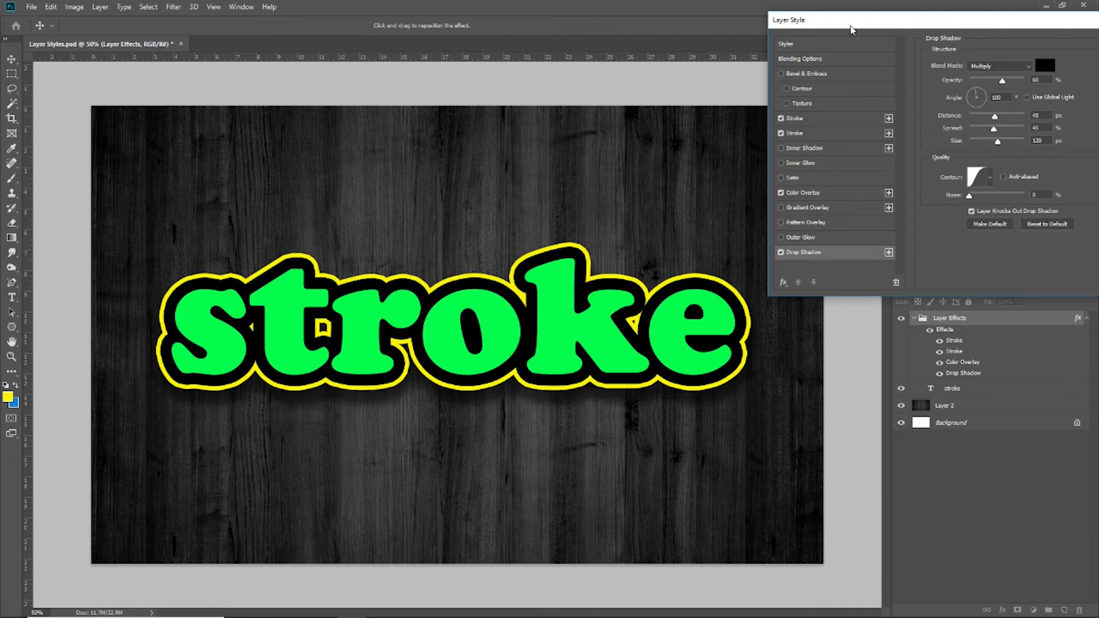
{"action": "left_click_drag", "start_coordinate": [851, 23], "coordinate": [698, 29]}
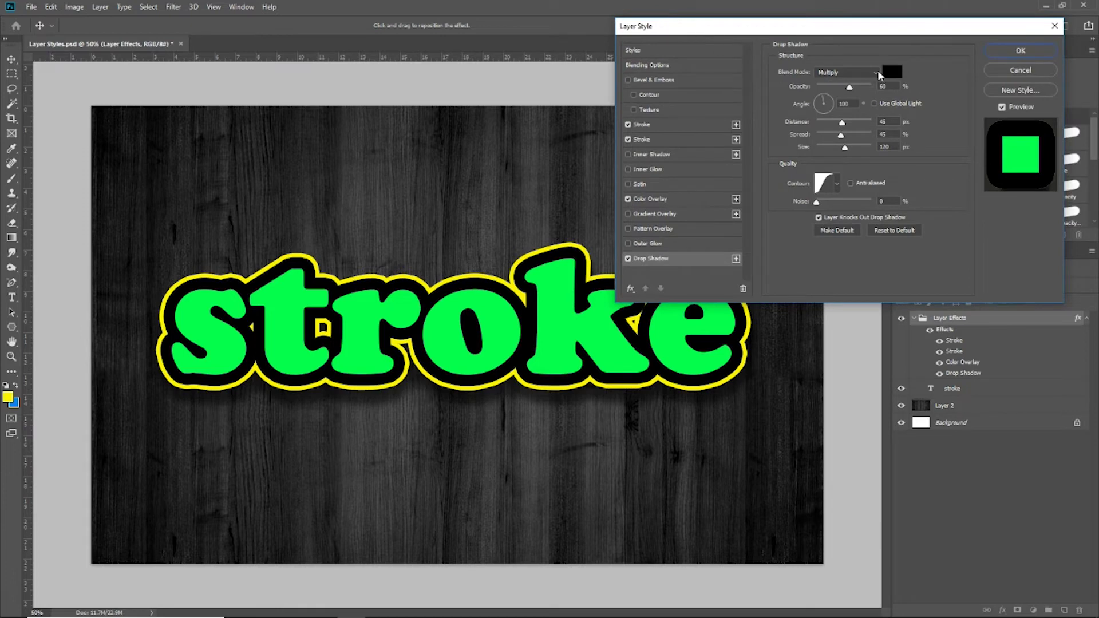
{"action": "left_click_drag", "start_coordinate": [824, 98], "coordinate": [847, 104]}
{"action": "type", "text": "100"}
{"action": "left_click_drag", "start_coordinate": [850, 87], "coordinate": [876, 87]}
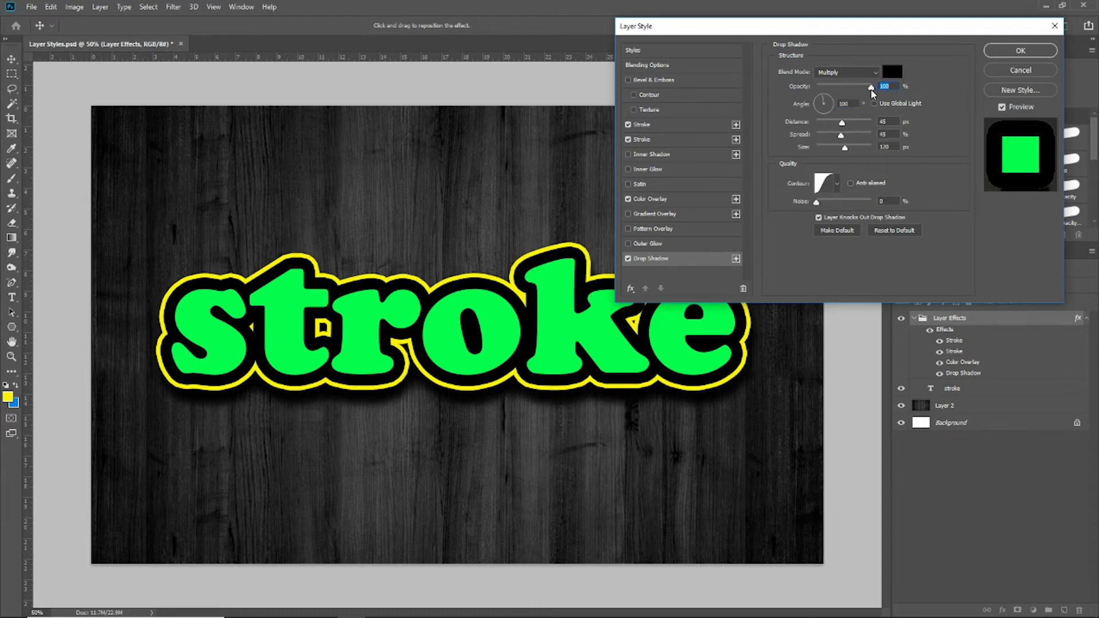
{"action": "left_click_drag", "start_coordinate": [873, 91], "coordinate": [843, 94]}
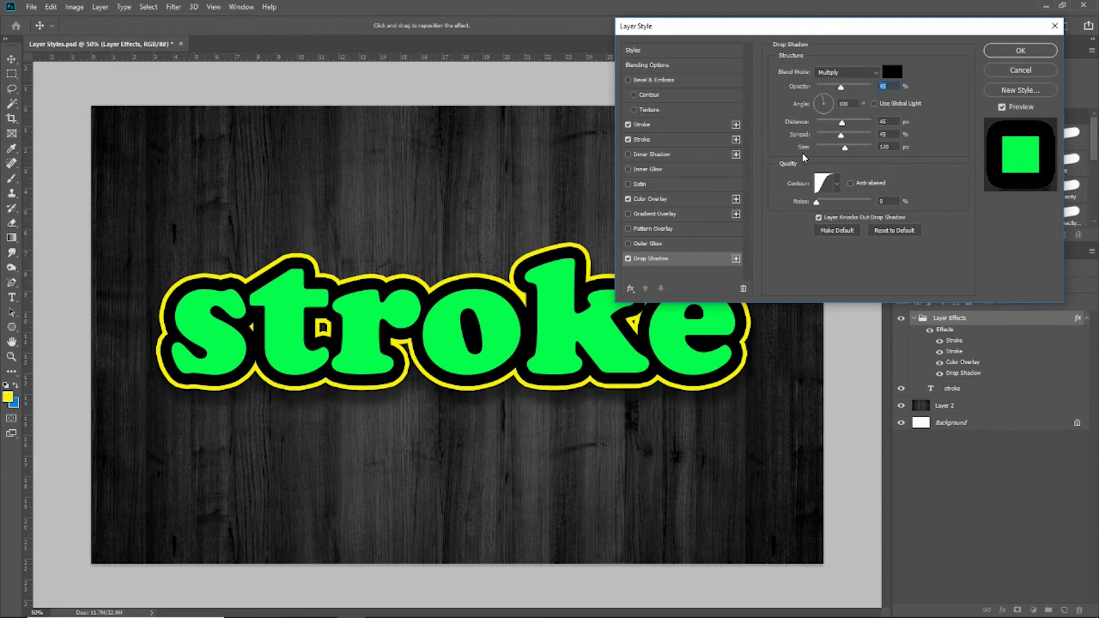
{"action": "type", "text": "60"}
{"action": "key", "text": "Tab"}
{"action": "left_click", "coordinate": [838, 72]}
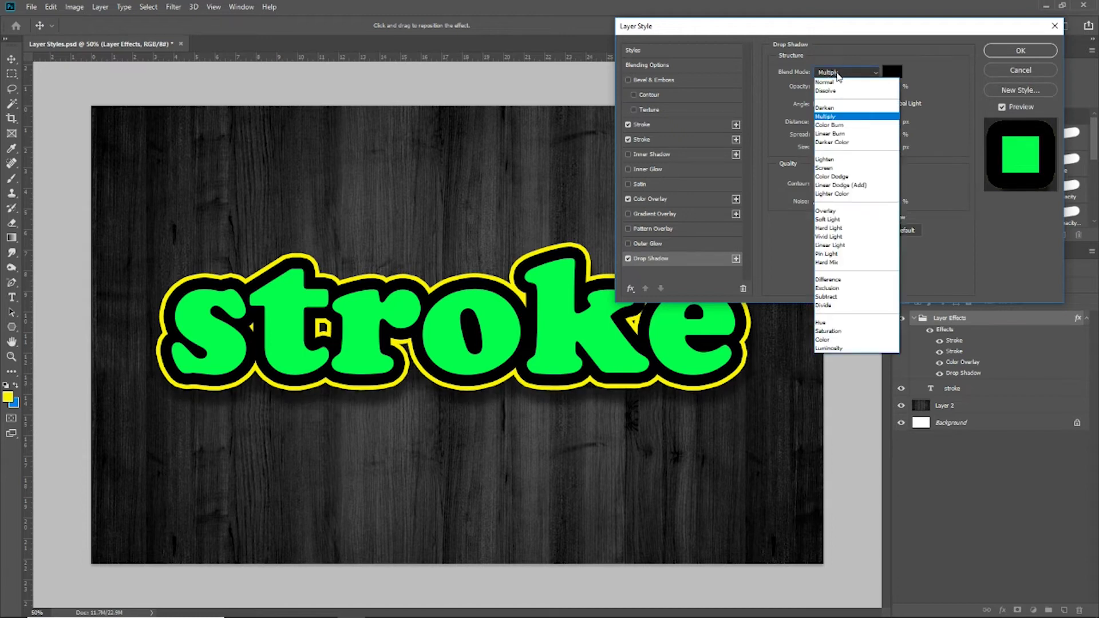
{"action": "left_click", "coordinate": [831, 85]}
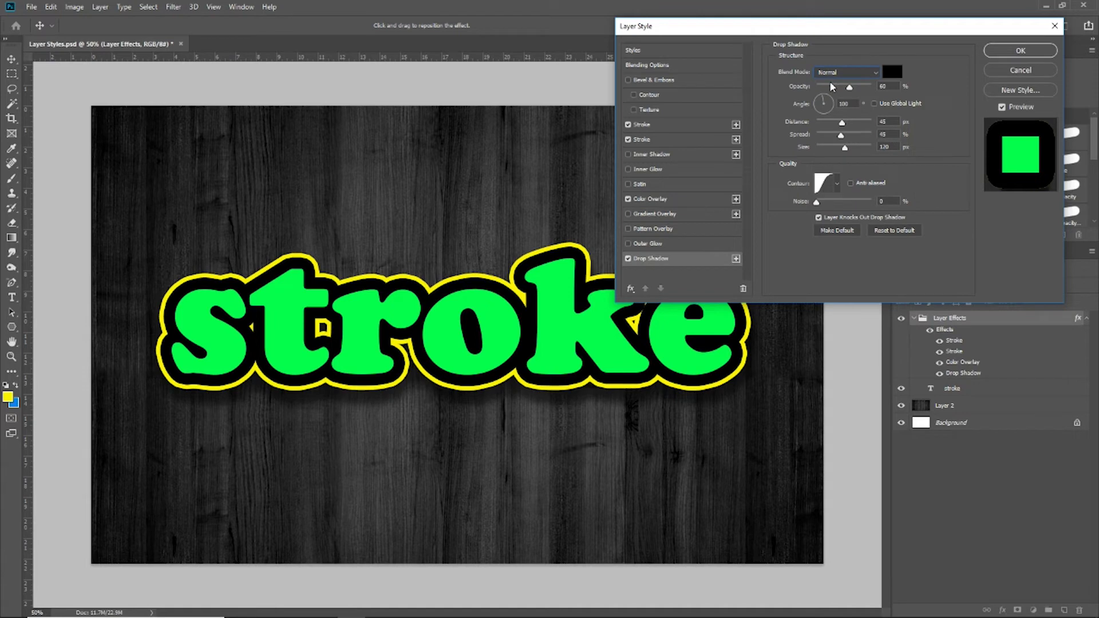
{"action": "left_click", "coordinate": [836, 73]}
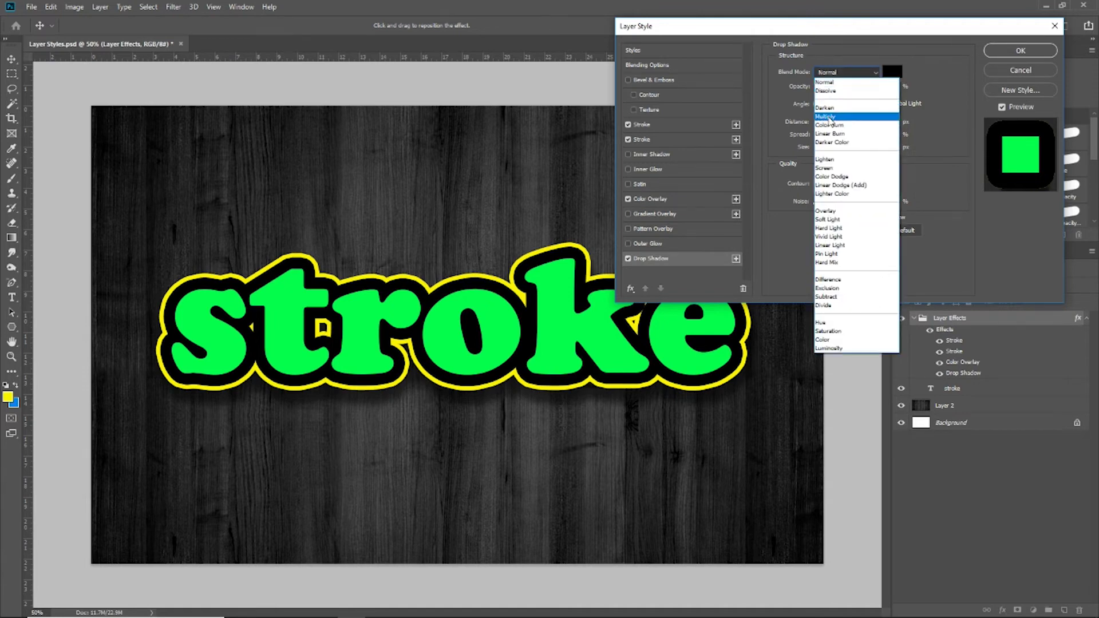
{"action": "left_click", "coordinate": [829, 118]}
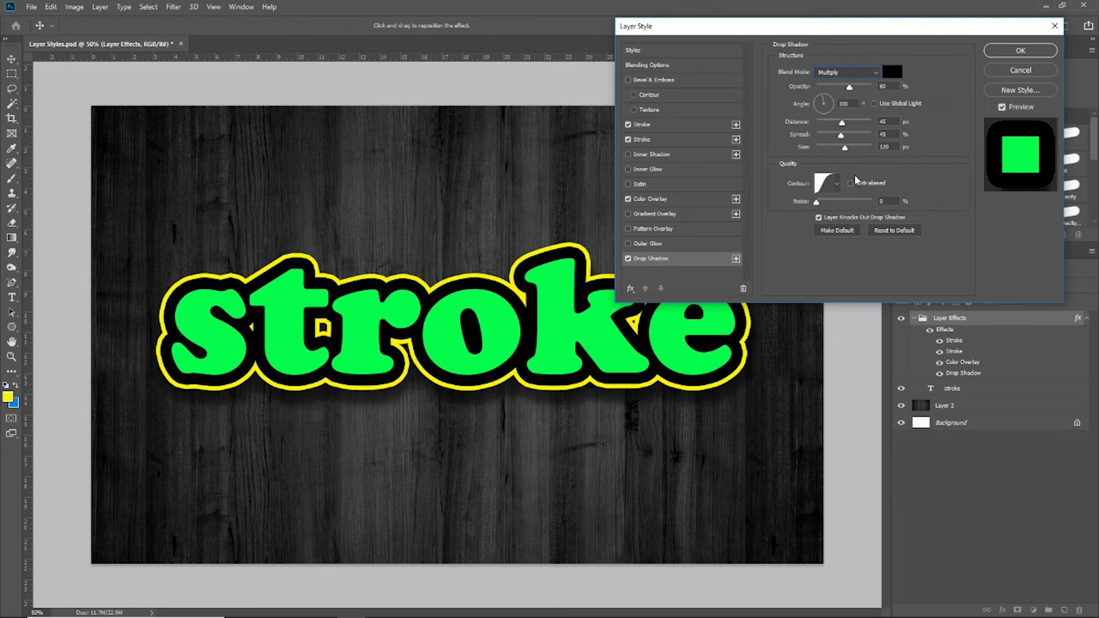
Step: Try the Linear contour on the drop shadow, then settle on Gaussian
{"action": "left_click", "coordinate": [838, 187]}
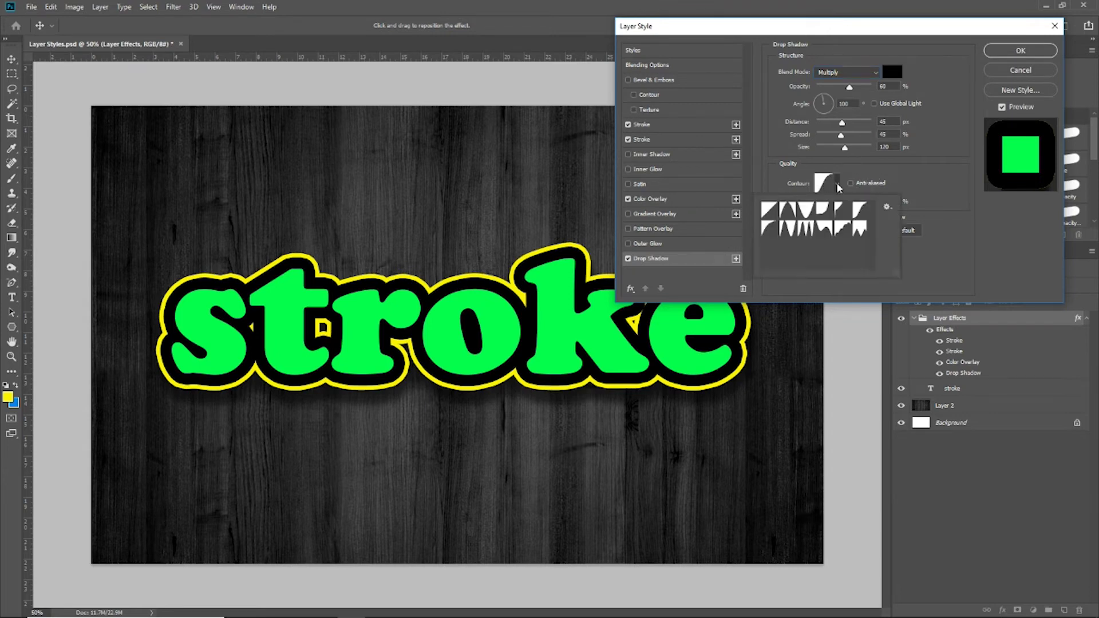
{"action": "left_click", "coordinate": [770, 213]}
{"action": "left_click", "coordinate": [861, 211]}
{"action": "left_click", "coordinate": [1021, 50]}
Step: Accept the Layer Style with both strokes, the green overlay and the drop shadow
{"action": "left_click", "coordinate": [1020, 50]}
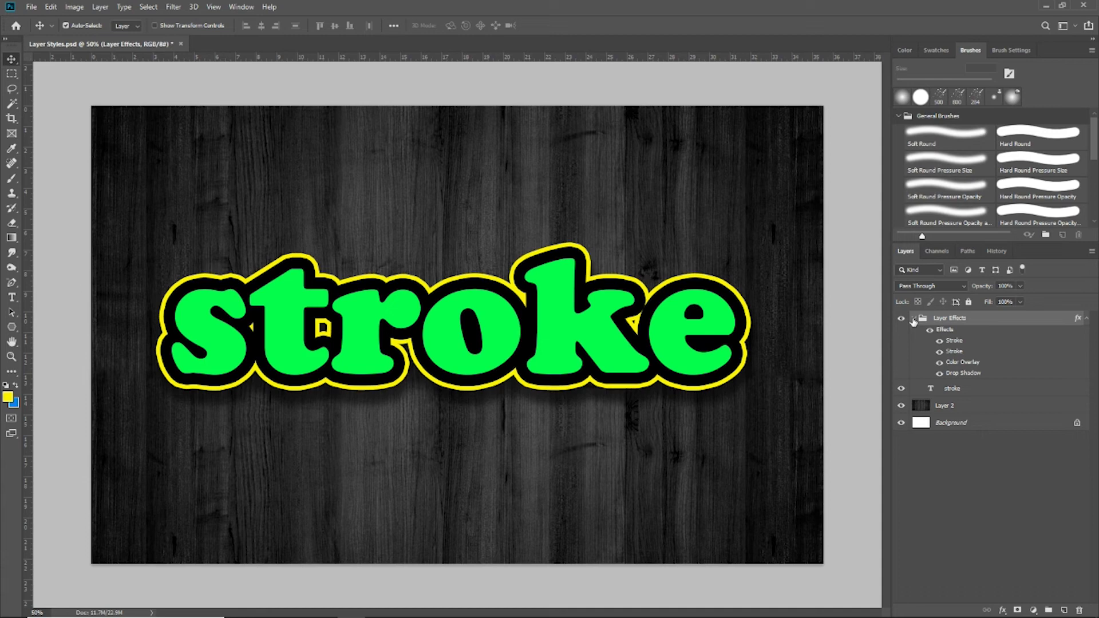
Step: Hide the 'stroke' text layer and add an empty Layer 3 inside the Layer Effects group
{"action": "left_click", "coordinate": [914, 320]}
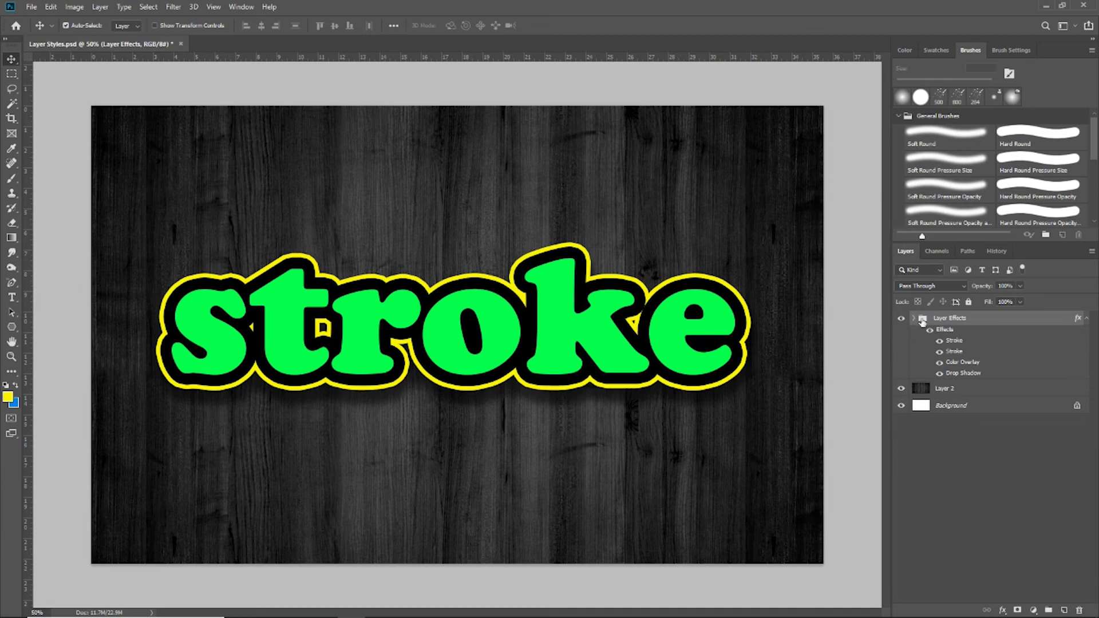
{"action": "left_click", "coordinate": [1086, 319]}
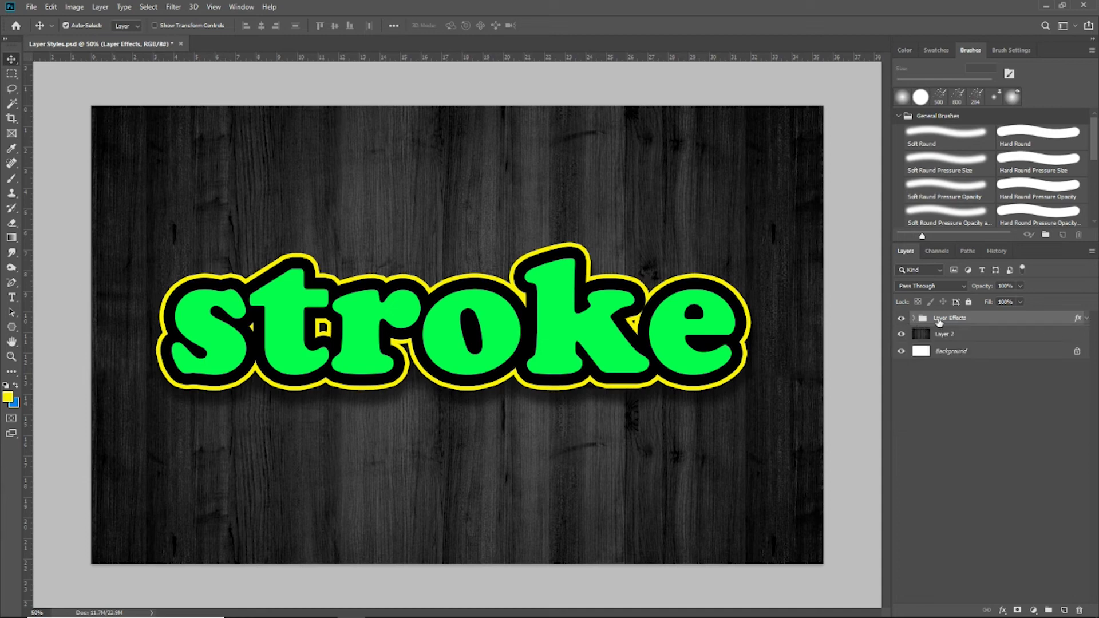
{"action": "left_click", "coordinate": [913, 319]}
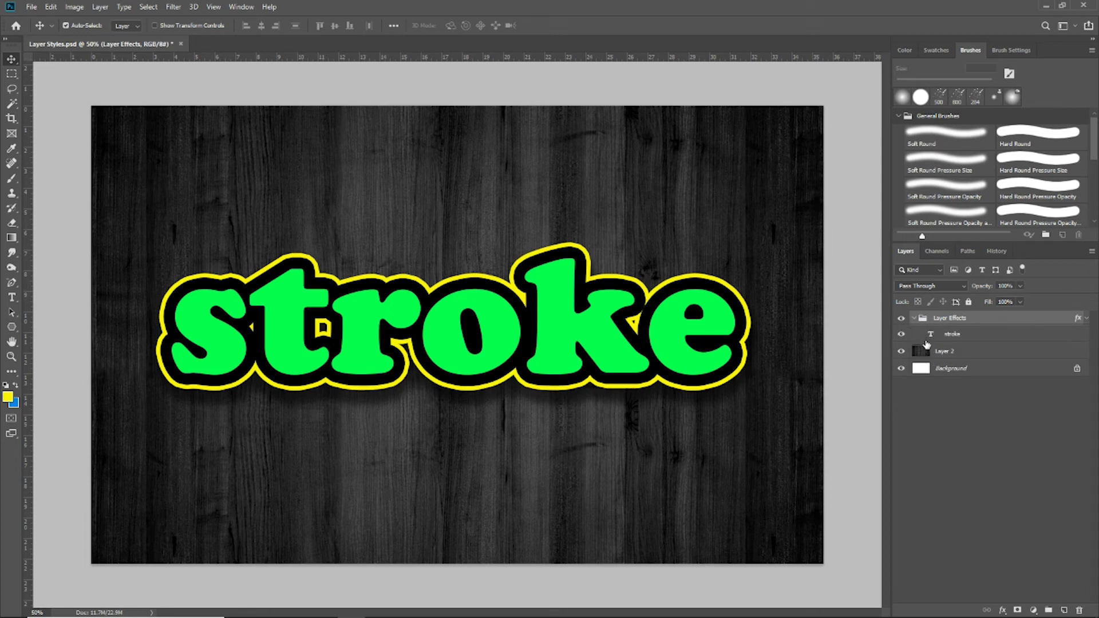
{"action": "left_click", "coordinate": [902, 334]}
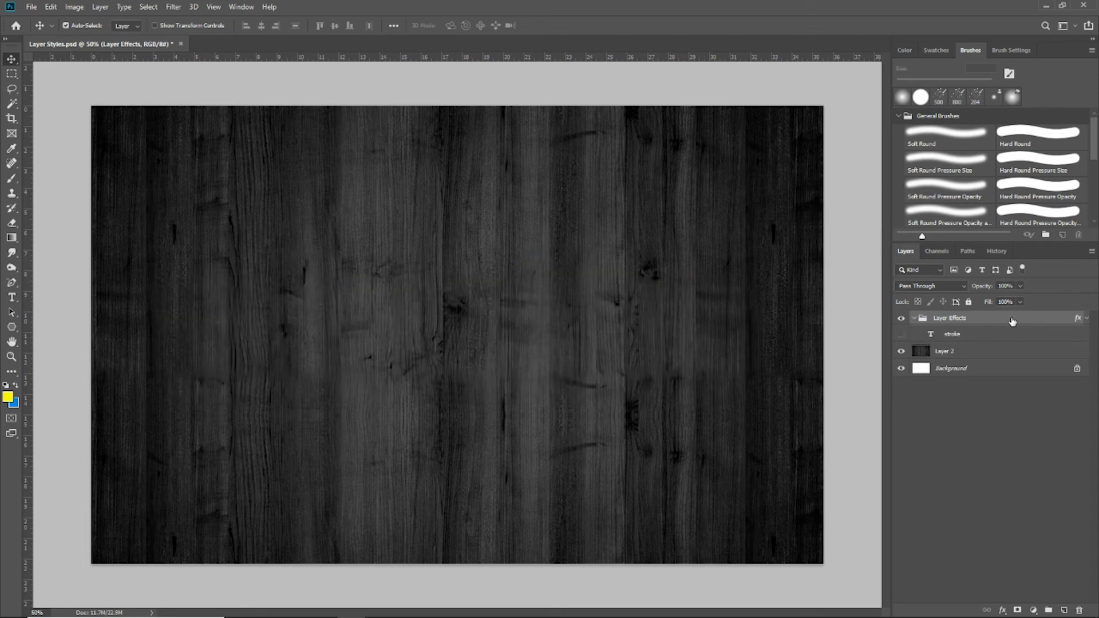
{"action": "left_click", "coordinate": [902, 334]}
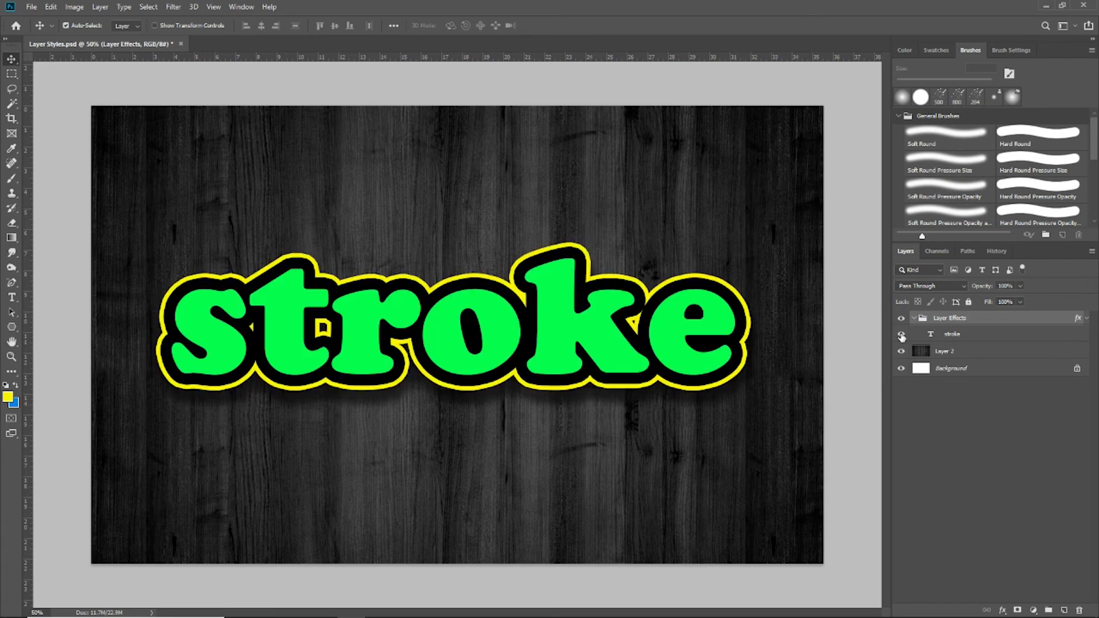
{"action": "left_click", "coordinate": [902, 335]}
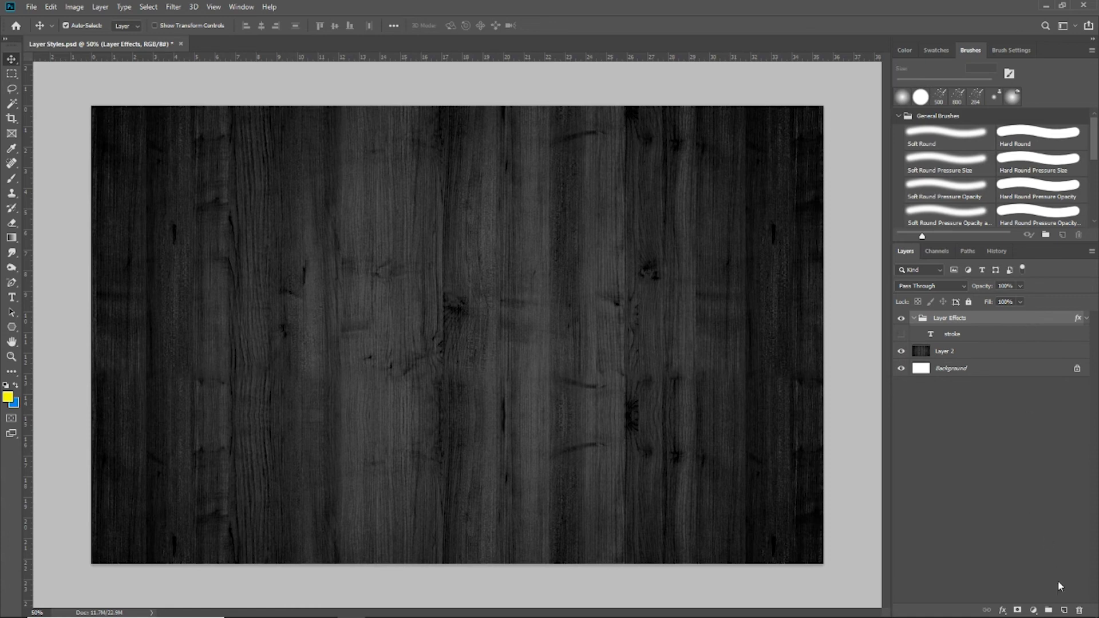
{"action": "left_click", "coordinate": [1064, 610]}
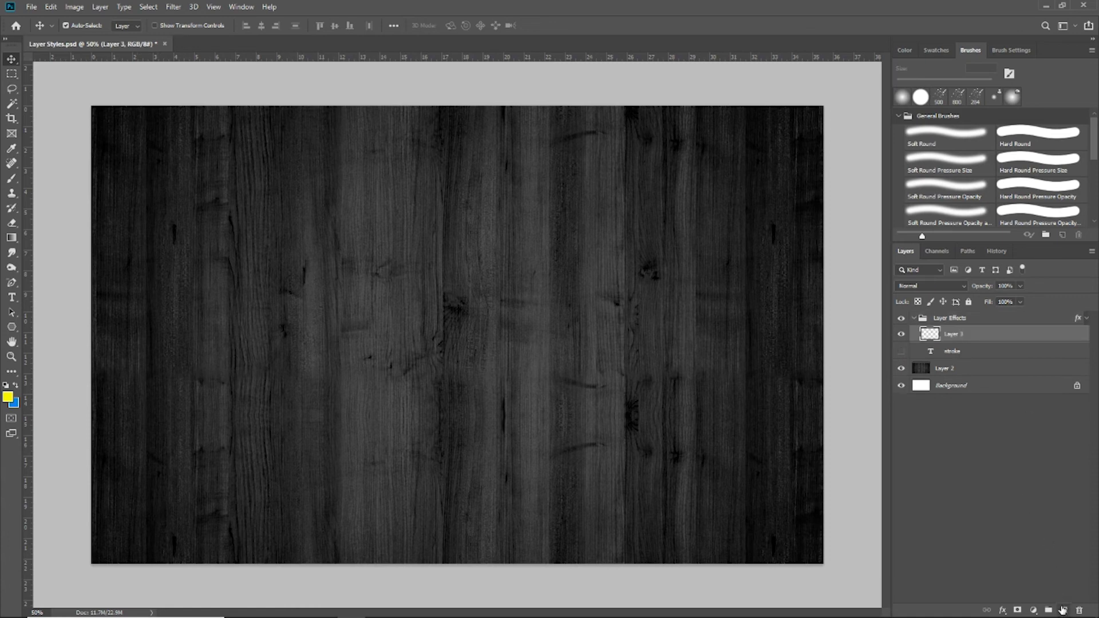
Step: Draw a five-sided pentagon with the Polygon tool and centre it on the wood
{"action": "left_click", "coordinate": [13, 334]}
{"action": "mouse_move", "coordinate": [338, 273]}
{"action": "left_mouse_down"}
{"action": "mouse_move", "coordinate": [381, 343]}
{"action": "mouse_move", "coordinate": [405, 422]}
{"action": "left_mouse_up"}
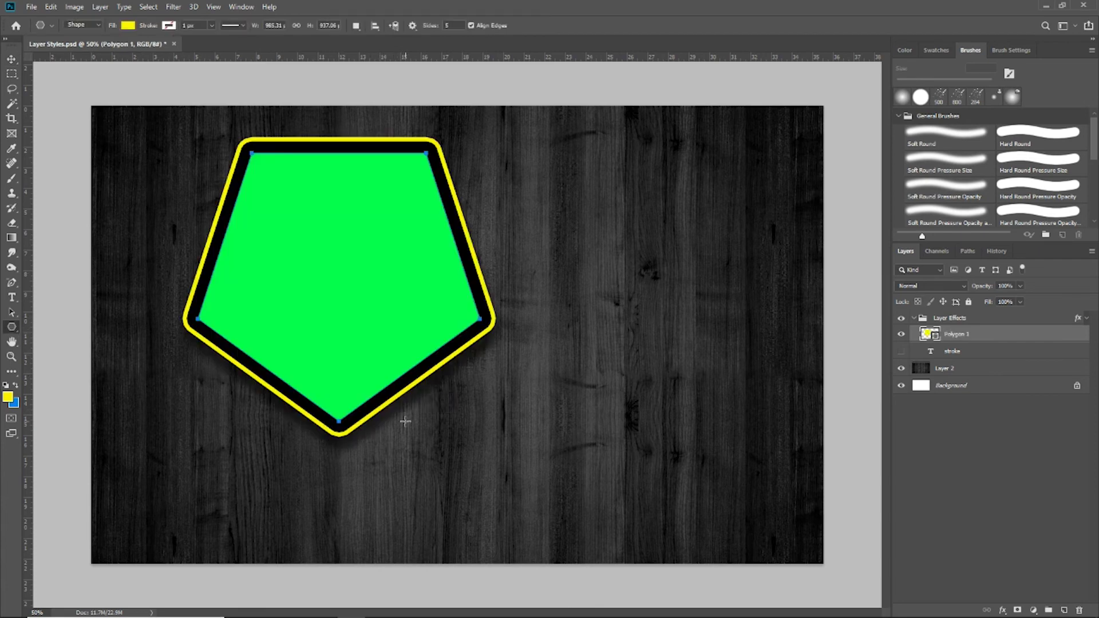
{"action": "left_click", "coordinate": [11, 59]}
{"action": "left_click_drag", "start_coordinate": [341, 210], "coordinate": [455, 252]}
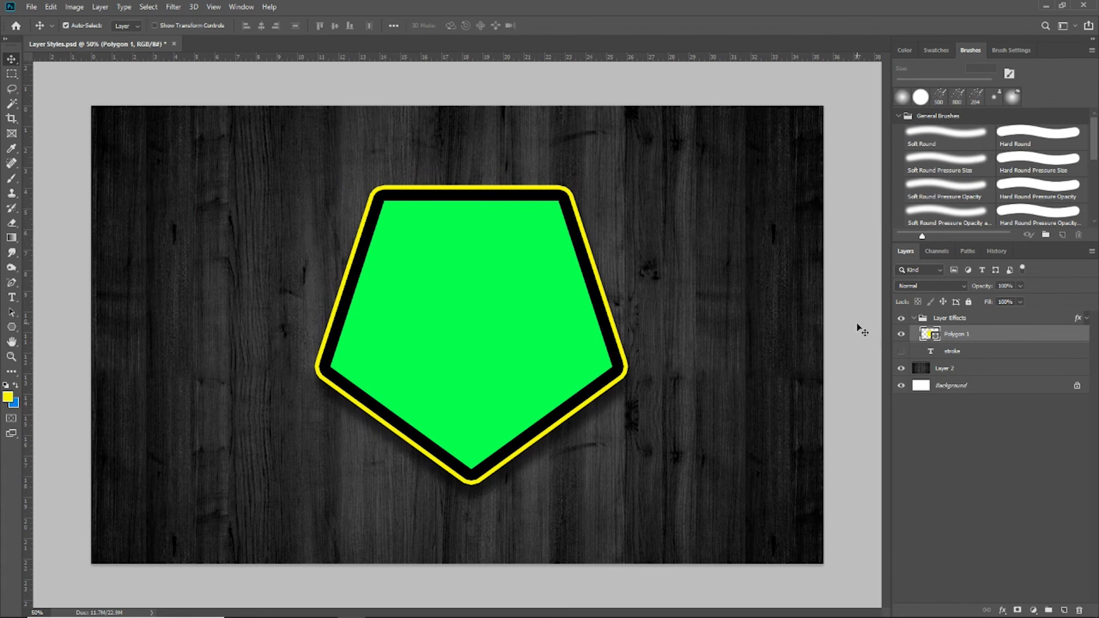
Step: Hide the Polygon 1 pentagon, then show and select the stroke text layer
{"action": "left_click", "coordinate": [902, 335]}
{"action": "left_click", "coordinate": [902, 353]}
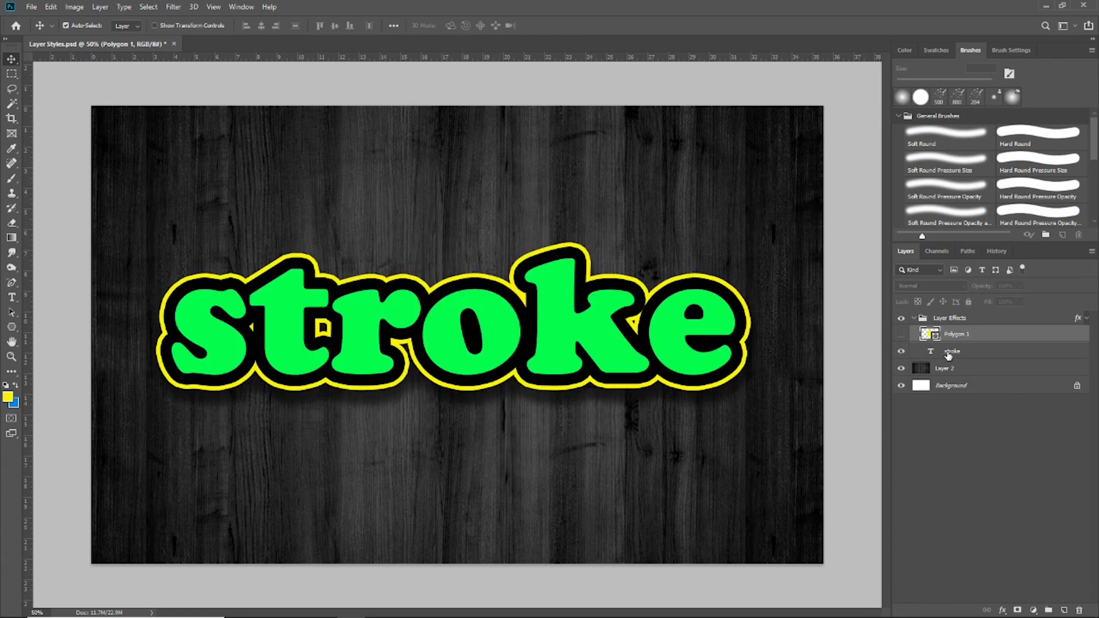
{"action": "left_click", "coordinate": [950, 351]}
Step: Replace the word 'stroke' with 'effect' and centre the text on the canvas
{"action": "left_click", "coordinate": [13, 297]}
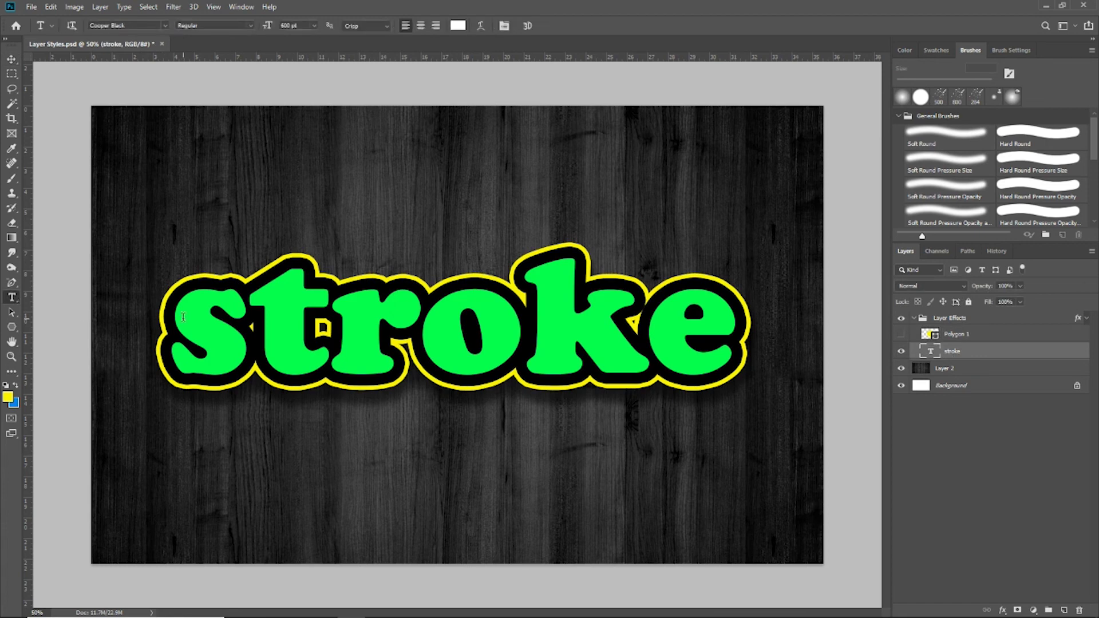
{"action": "left_click", "coordinate": [219, 327]}
{"action": "key", "text": "Delete"}
{"action": "key", "text": "Delete"}
{"action": "key", "text": "Delete"}
{"action": "key", "text": "Delete"}
{"action": "key", "text": "Delete"}
{"action": "key", "text": "Delete"}
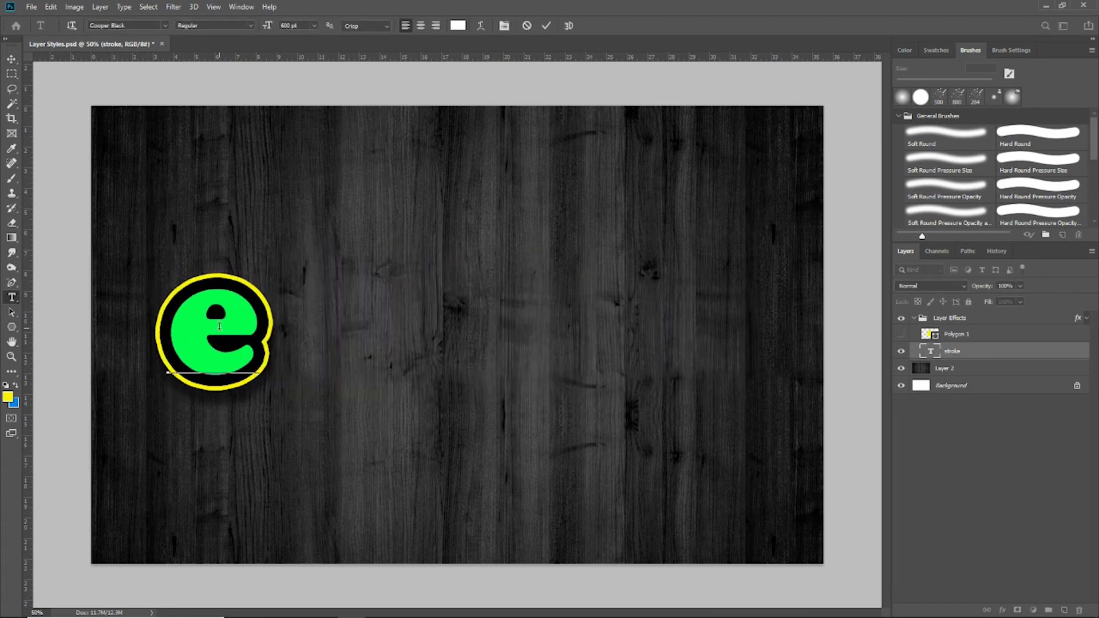
{"action": "type", "text": "effect"}
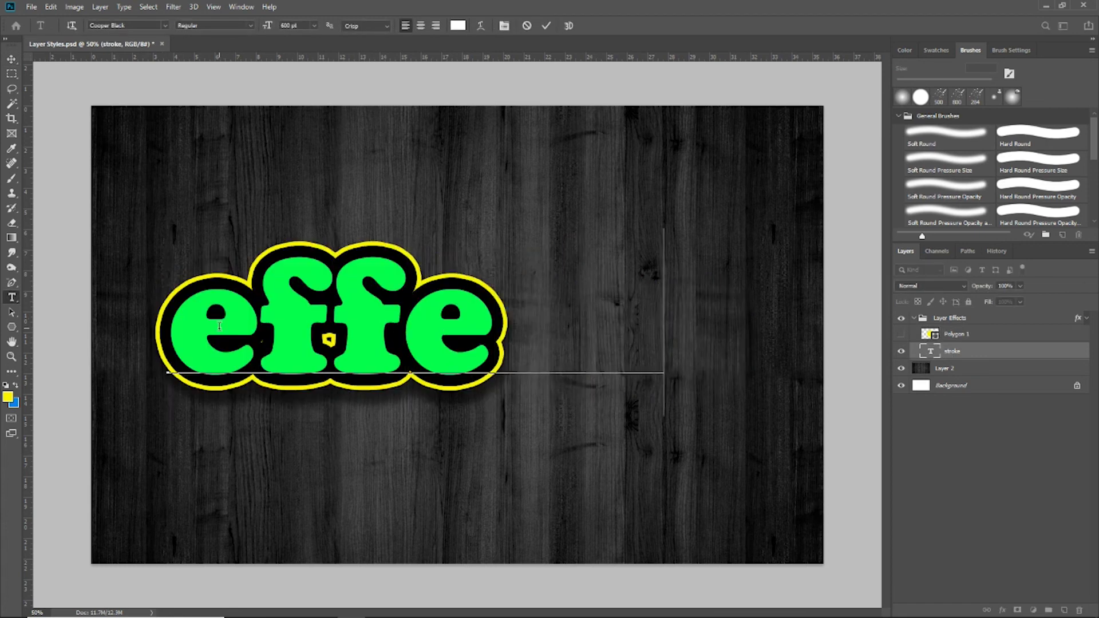
{"action": "left_click", "coordinate": [12, 59]}
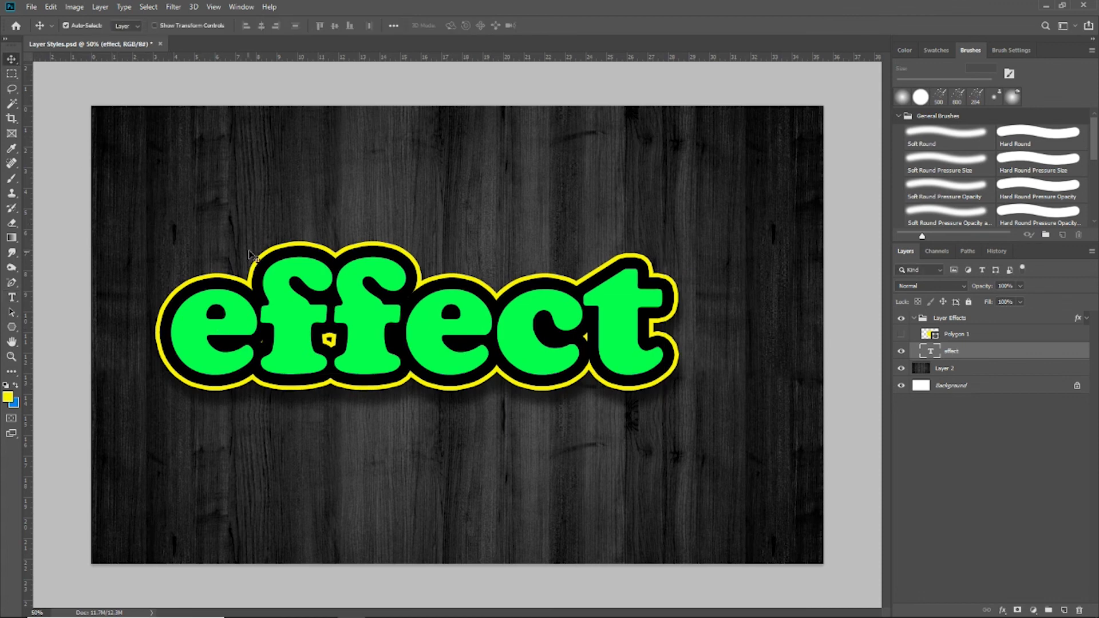
{"action": "left_click_drag", "start_coordinate": [320, 273], "coordinate": [362, 276]}
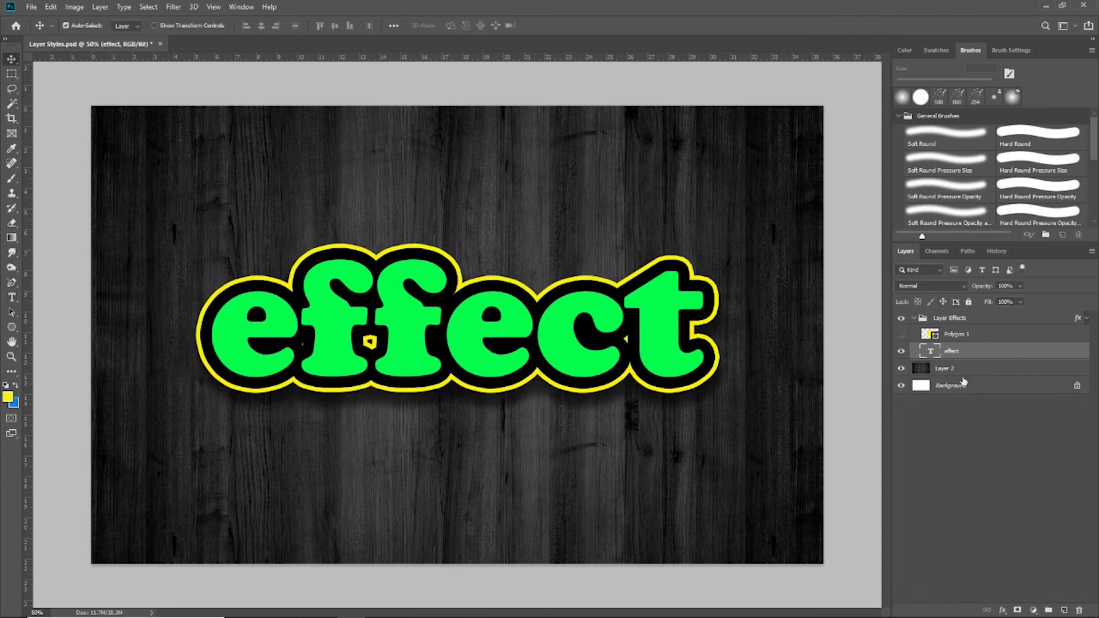